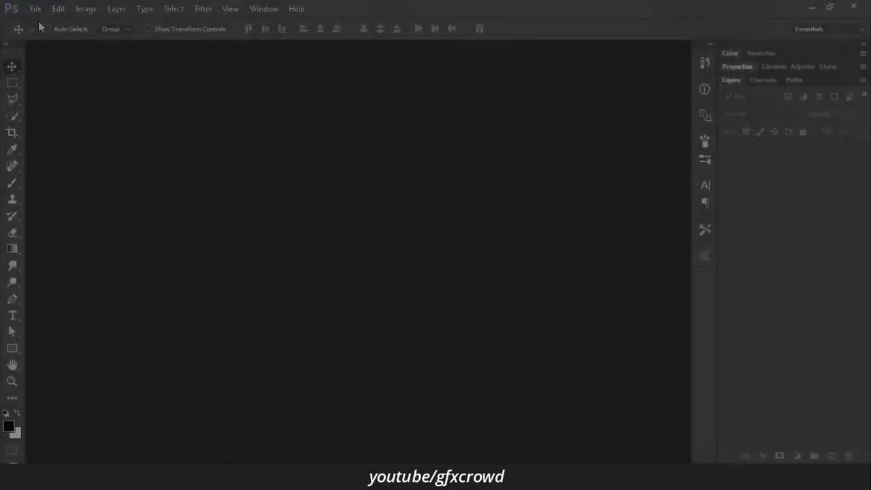
# Step: Create Untitled-1 at 660 × 1000 px, 72 ppi, with a white background
pyautogui.click(35, 8)
pyautogui.click(34, 21)
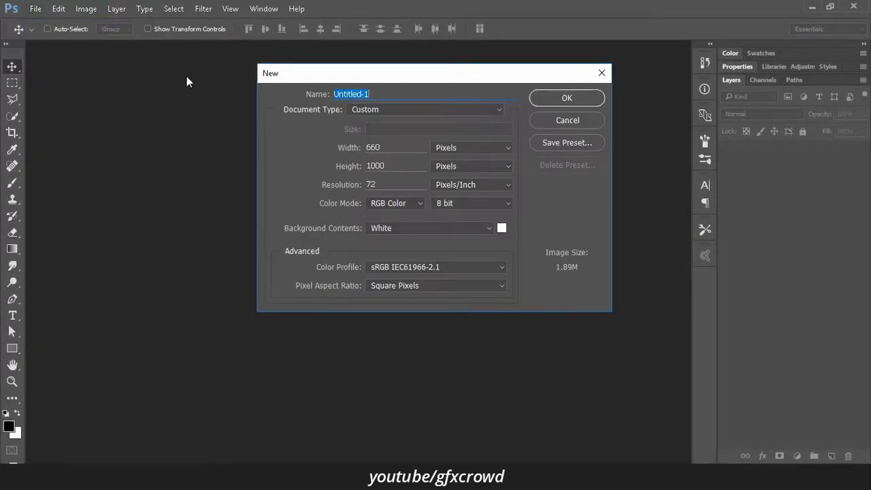
pyautogui.click(384, 146)
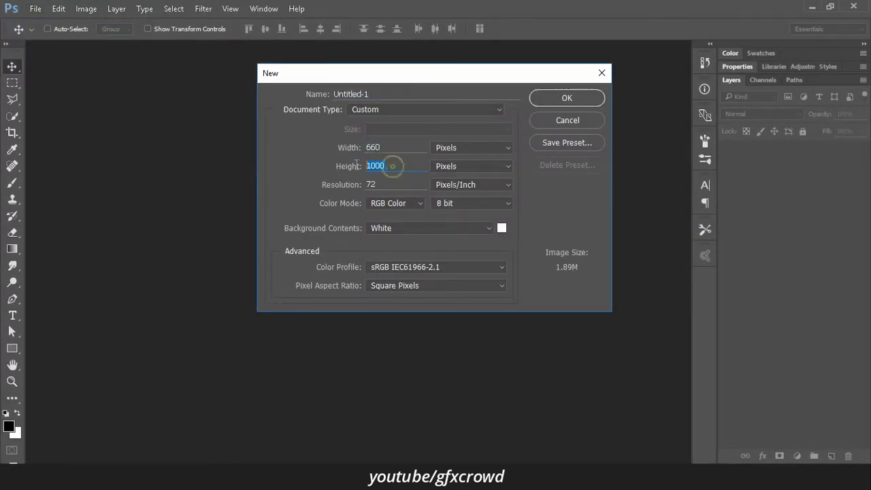
pyautogui.click(598, 98)
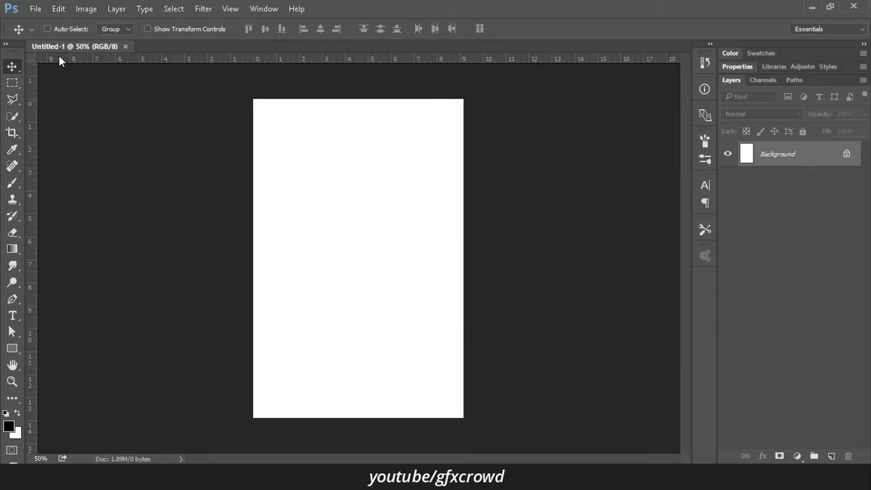
# Step: Place Pic1.jpg as an embedded layer above the Background and commit it
pyautogui.click(31, 9)
pyautogui.click(55, 247)
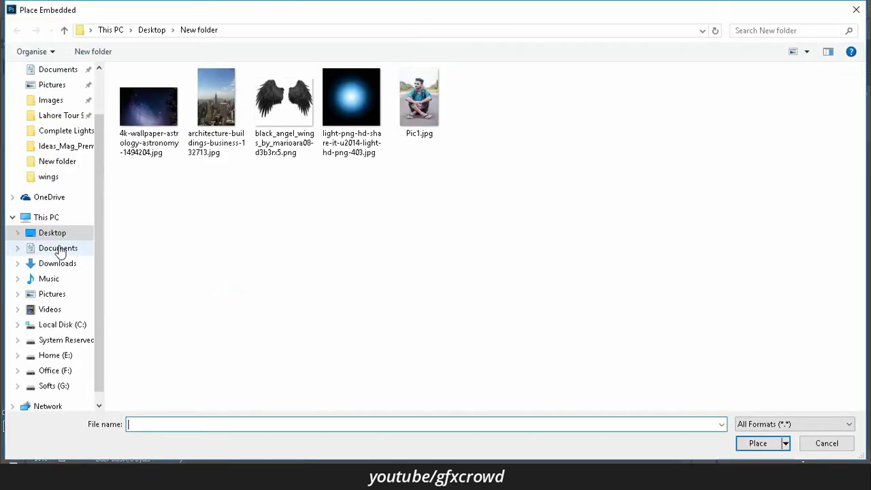
pyautogui.click(421, 105)
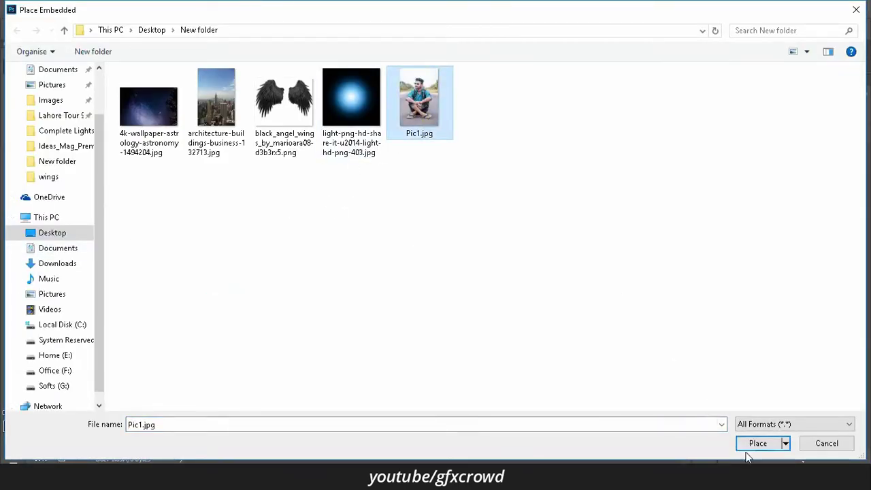
pyautogui.click(757, 443)
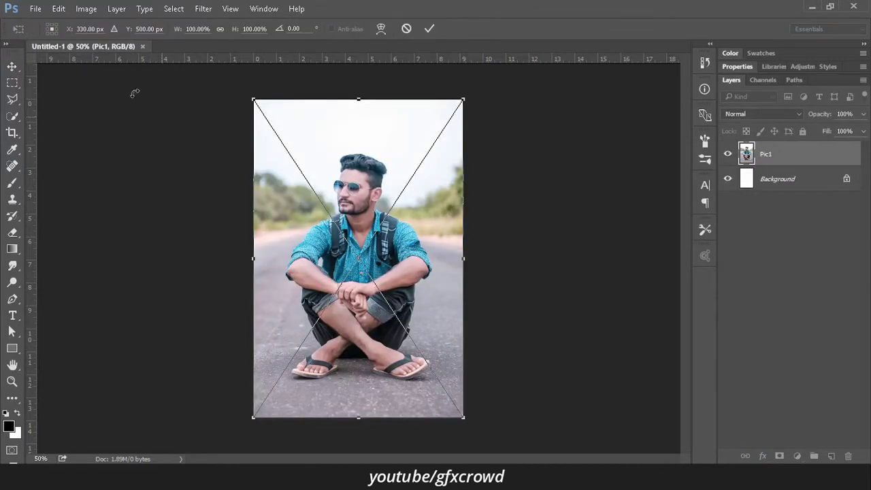
pyautogui.click(428, 30)
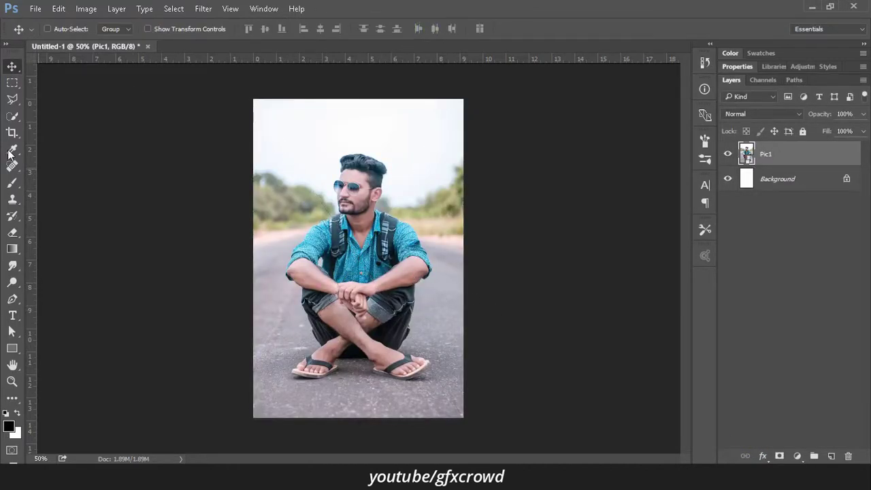
# Step: Quick-select the sky above the man, then zoom in on his head and shoulders
pyautogui.click(10, 117)
pyautogui.click(274, 122)
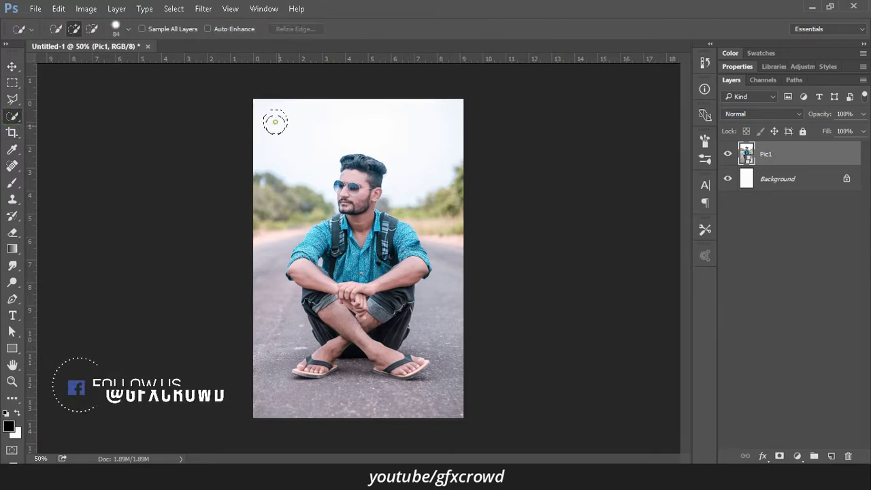
pyautogui.moveTo(292, 124); pyautogui.dragTo(416, 132)
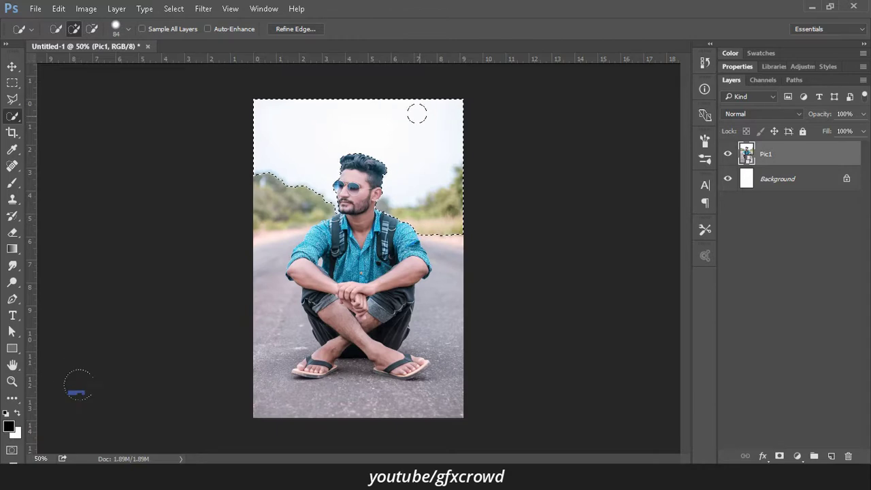
pyautogui.press('z')
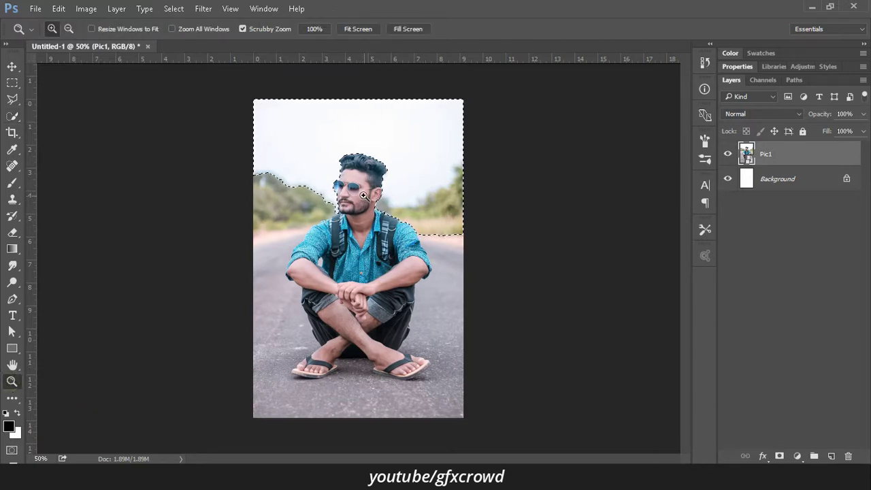
pyautogui.moveTo(358, 191); pyautogui.dragTo(423, 235)
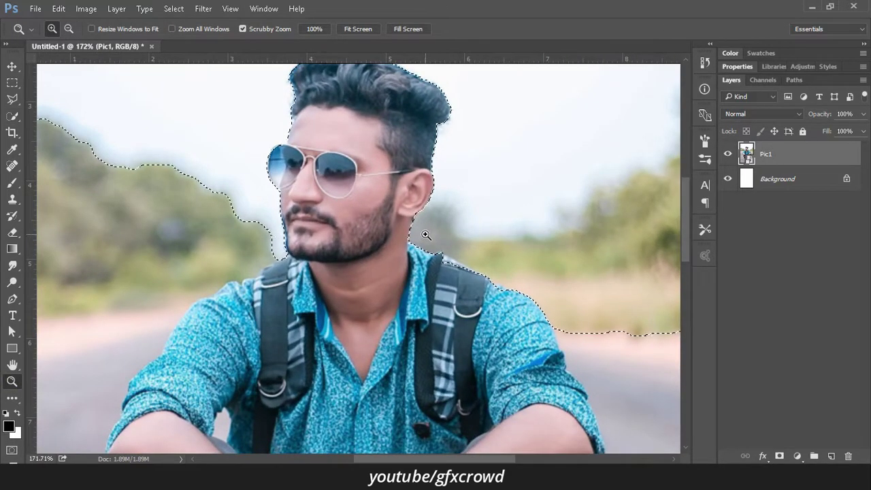
pyautogui.moveTo(385, 183)
pyautogui.mouseDown()
pyautogui.moveTo(489, 312)
pyautogui.moveTo(289, 231)
pyautogui.mouseUp()
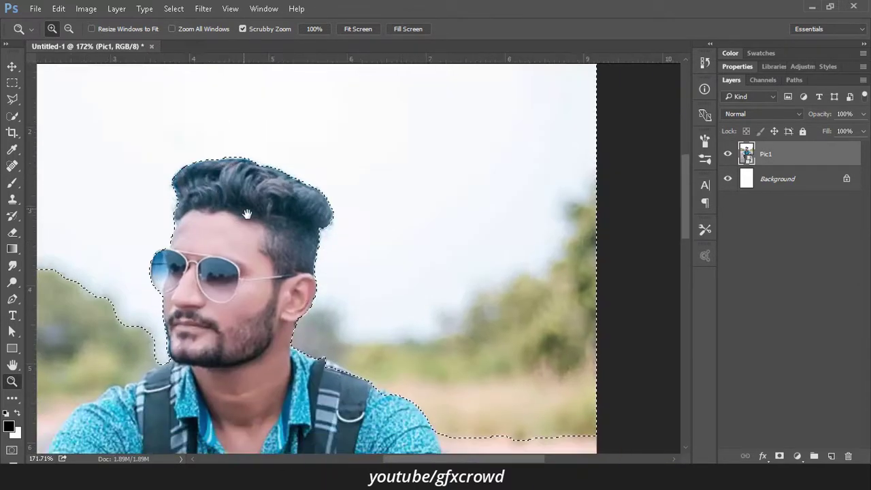
pyautogui.moveTo(173, 309); pyautogui.dragTo(192, 220)
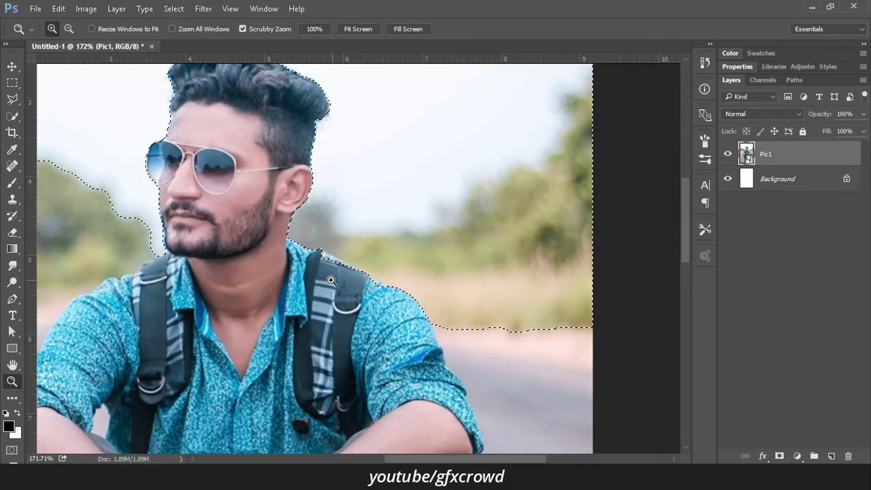
# Step: Shrink the Quick Selection brush to 23 px and refine the edge around the backpack strap
pyautogui.click(12, 116)
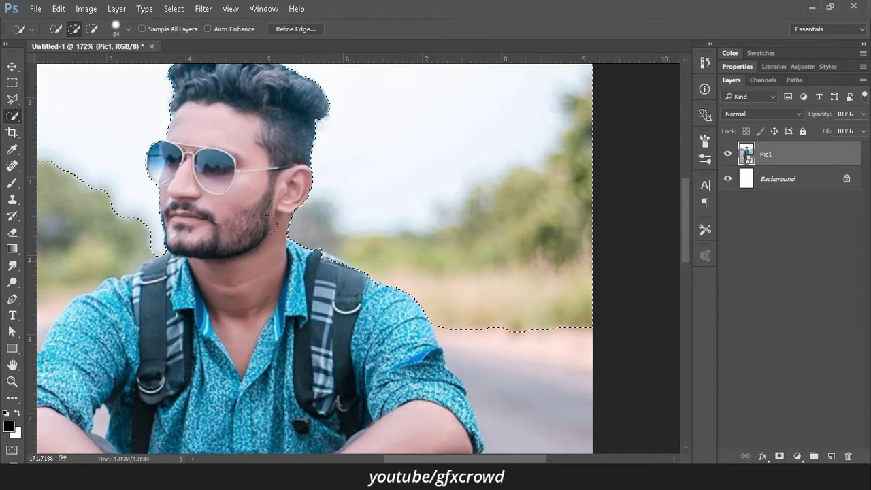
pyautogui.rightClick(438, 173)
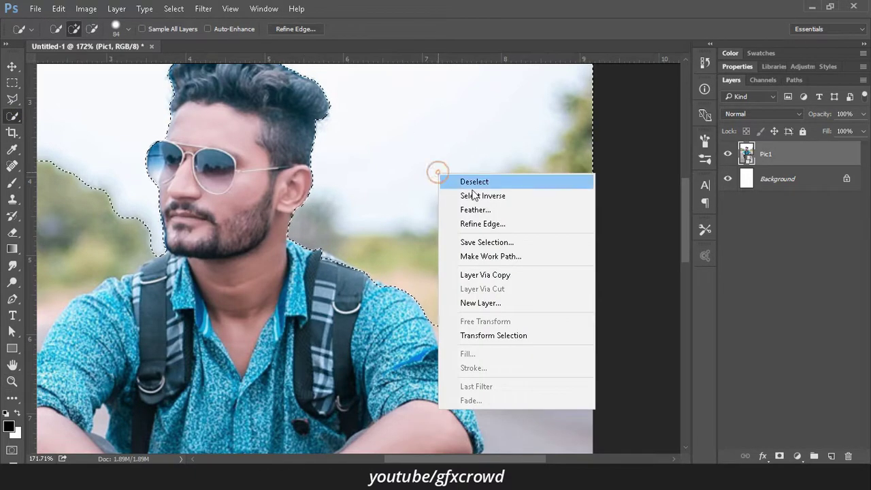
pyautogui.click(129, 26)
pyautogui.click(123, 27)
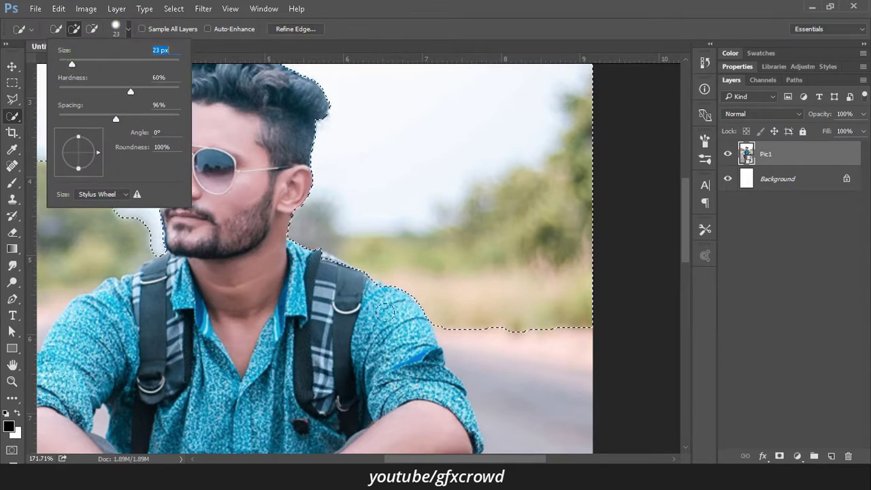
pyautogui.press('Return')
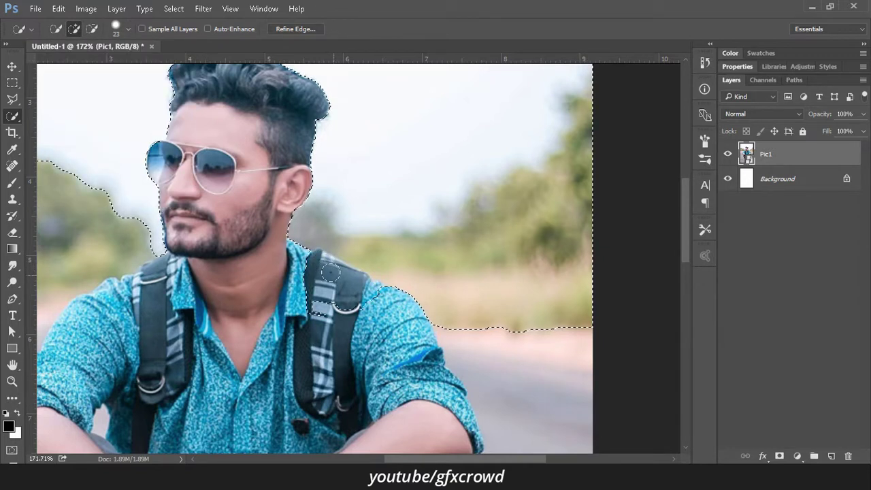
pyautogui.moveTo(316, 265)
pyautogui.mouseDown()
pyautogui.moveTo(333, 306)
pyautogui.moveTo(329, 274)
pyautogui.mouseUp()
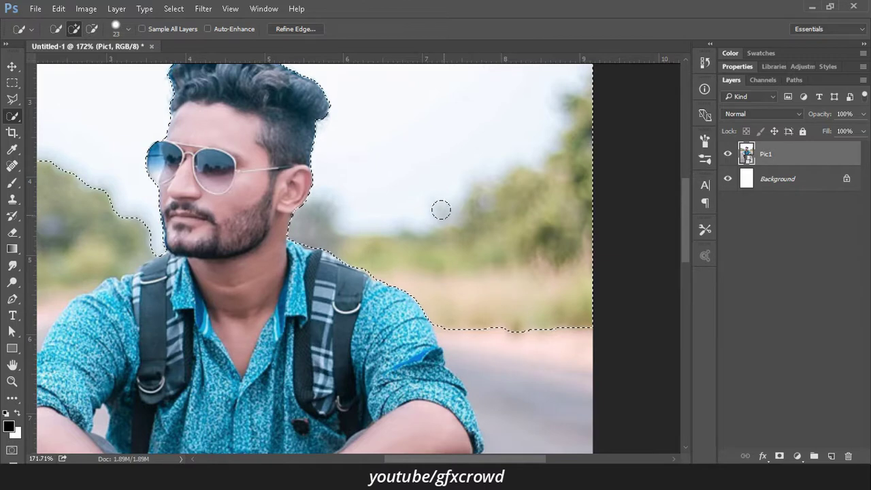
# Step: Extend the background selection down along the shoulder toward the arms and road
pyautogui.scroll(-5, 440, 208)
pyautogui.hscroll(2, 436, 148)
pyautogui.moveTo(379, 181)
pyautogui.mouseDown()
pyautogui.moveTo(428, 267)
pyautogui.moveTo(449, 273)
pyautogui.moveTo(447, 301)
pyautogui.moveTo(390, 282)
pyautogui.moveTo(393, 259)
pyautogui.moveTo(405, 292)
pyautogui.moveTo(435, 303)
pyautogui.moveTo(388, 223)
pyautogui.moveTo(452, 215)
pyautogui.moveTo(405, 252)
pyautogui.moveTo(320, 291)
pyautogui.moveTo(270, 349)
pyautogui.mouseUp()
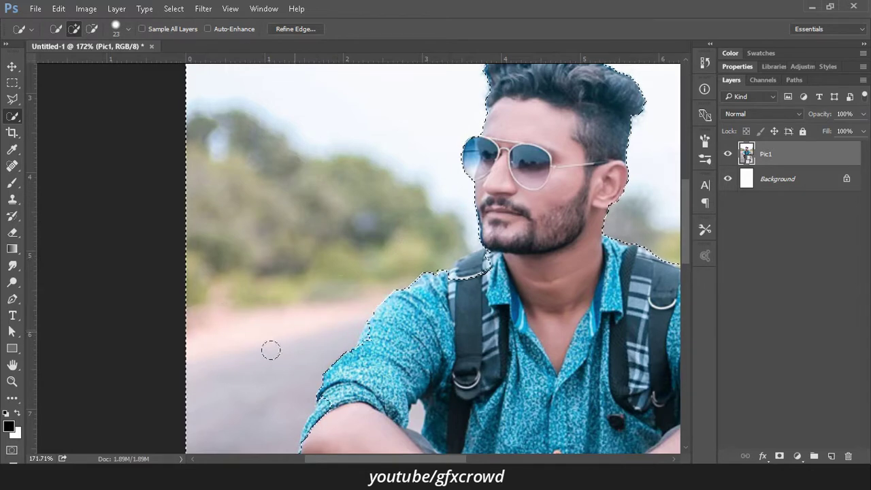
pyautogui.moveTo(328, 261); pyautogui.dragTo(222, 117)
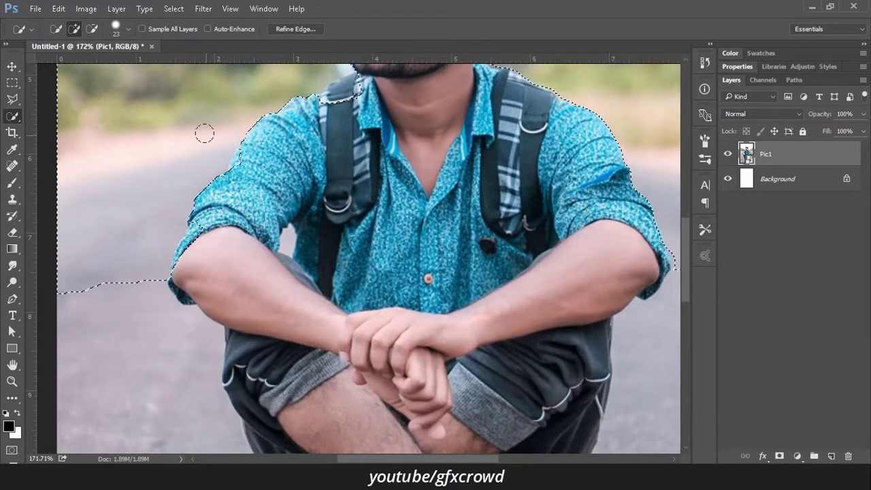
pyautogui.moveTo(291, 133); pyautogui.dragTo(254, 215)
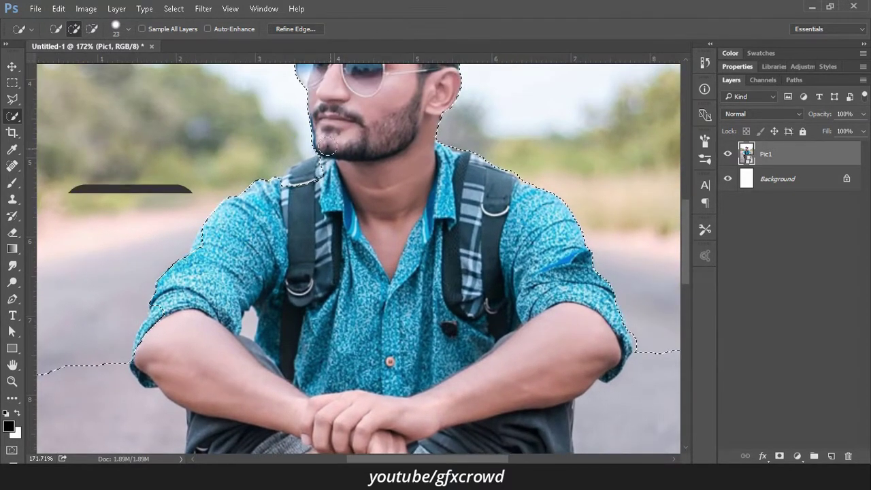
# Step: Subtract spill at the chin and left elbow, adding background beside the left shoulder
pyautogui.press('alt')
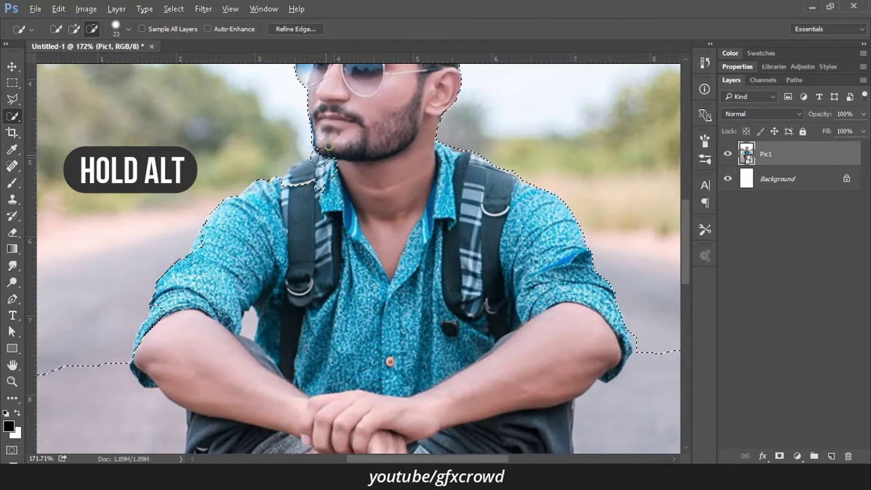
pyautogui.moveTo(337, 166); pyautogui.dragTo(331, 156)
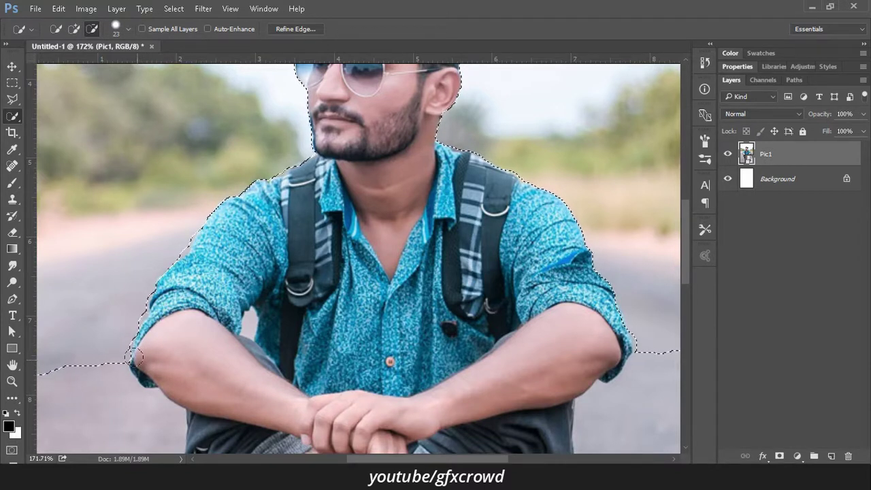
pyautogui.moveTo(134, 302); pyautogui.dragTo(124, 317)
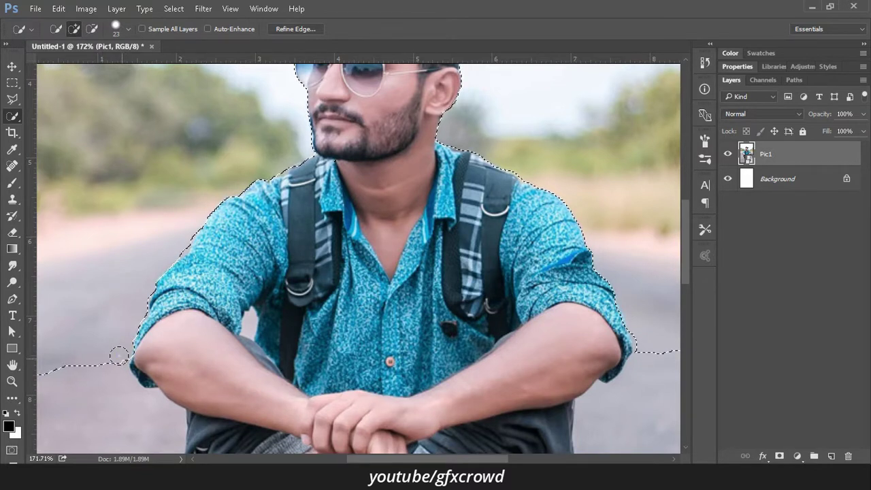
pyautogui.press('alt')
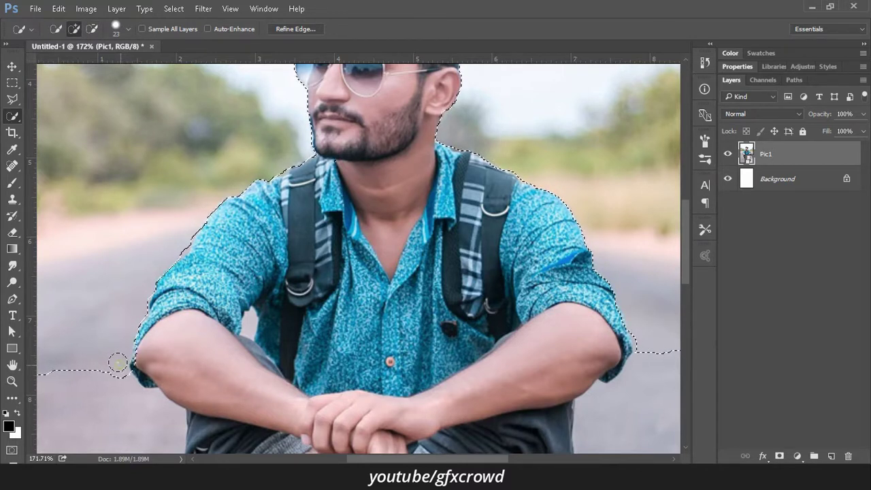
pyautogui.moveTo(140, 366); pyautogui.dragTo(146, 347)
pyautogui.press('alt')
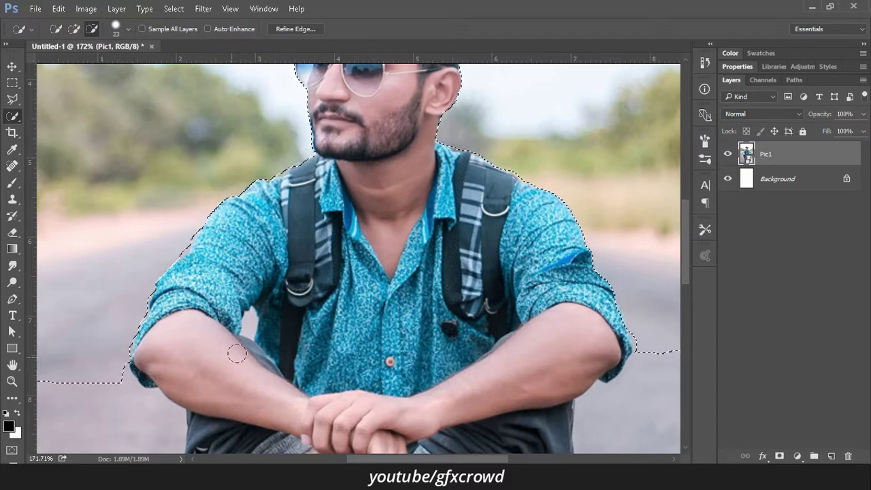
# Step: Mask Pic1 from the selection so the sky and trees are hidden behind the man
pyautogui.click(780, 456)
pyautogui.hotkey('ctrl', 'i')
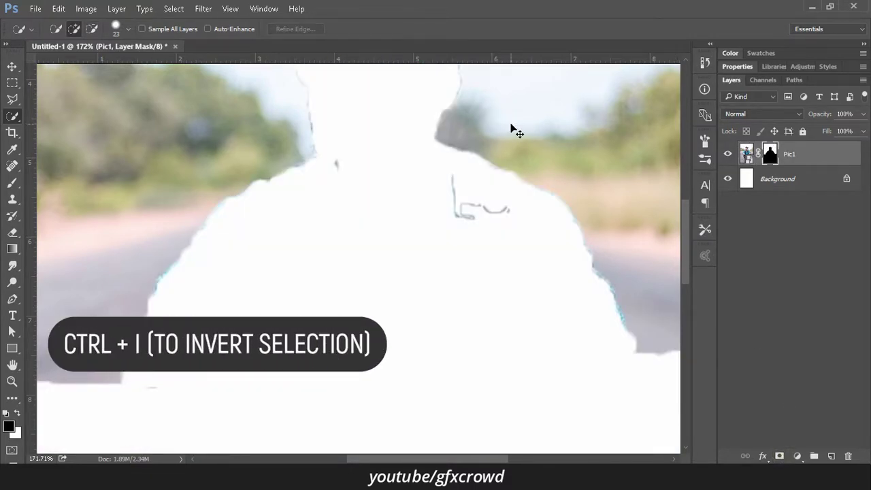
pyautogui.hotkey('ctrl', 'i')
# Step: Zoom out to 50% to see the whole photo and start File > Place Embedded
pyautogui.press('z')
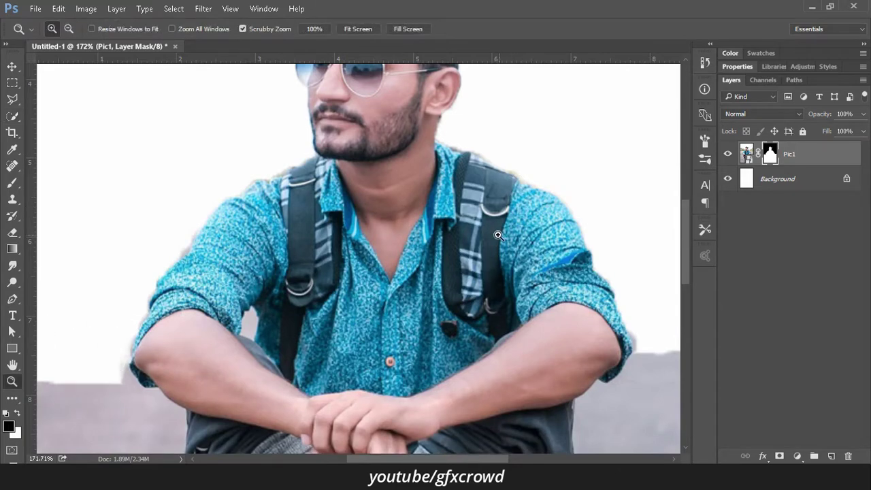
pyautogui.keyDown('alt'); pyautogui.click(428, 227); pyautogui.keyUp('alt')
pyautogui.keyDown('alt'); pyautogui.click(428, 227); pyautogui.keyUp('alt')
pyautogui.keyDown('alt'); pyautogui.click(429, 226); pyautogui.keyUp('alt')
pyautogui.click(35, 9)
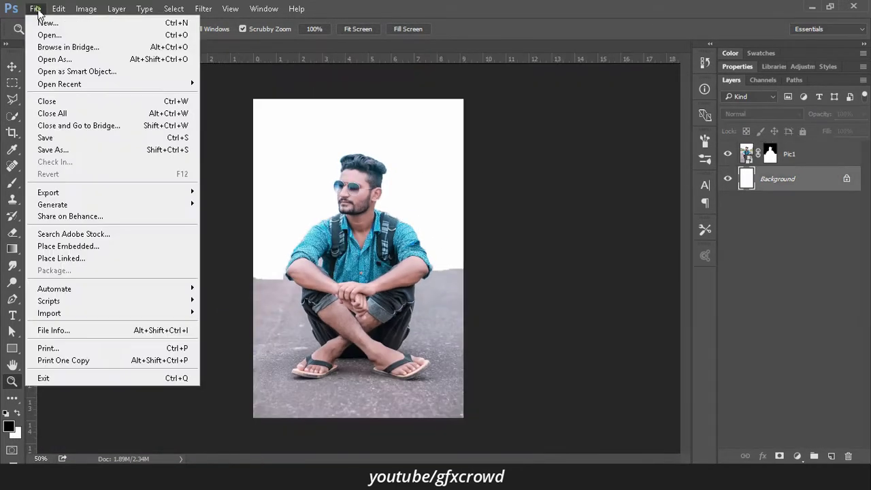
pyautogui.click(68, 246)
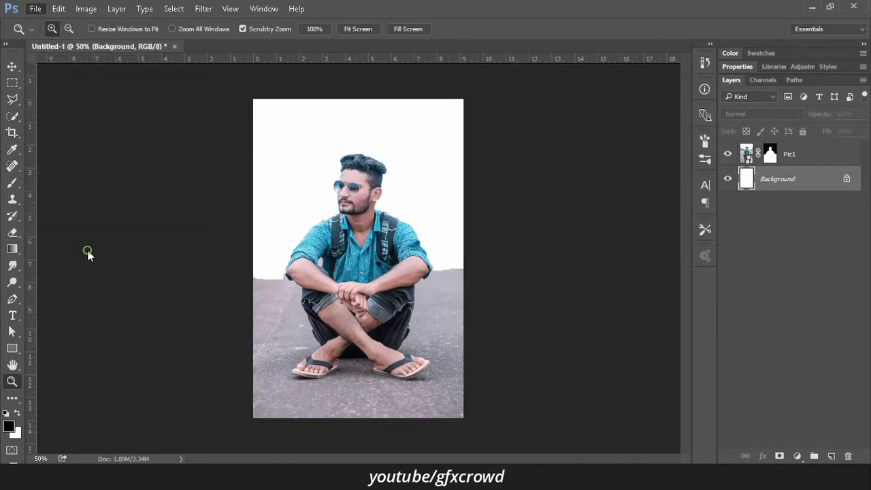
# Step: Embed the architecture-buildings-business photo behind the man, scaled from centre to 57.42% to fill the canvas
pyautogui.doubleClick(204, 112)
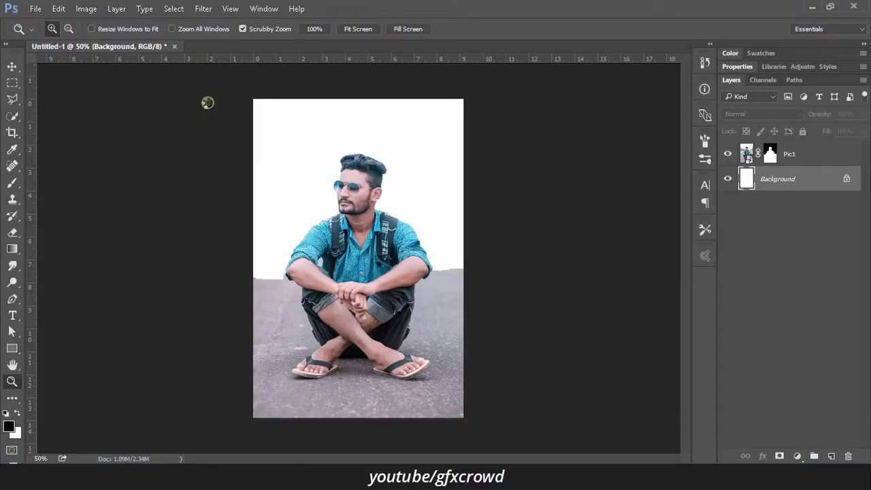
pyautogui.click(11, 66)
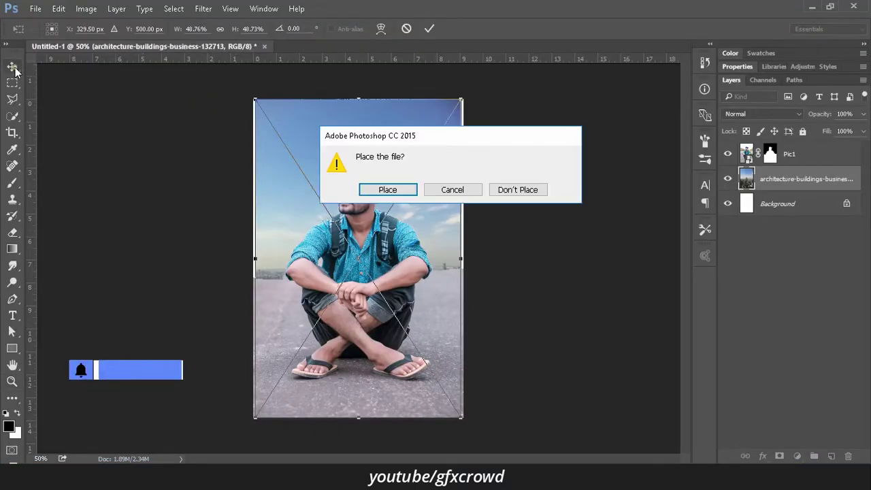
pyautogui.click(386, 190)
pyautogui.moveTo(451, 204); pyautogui.dragTo(441, 207)
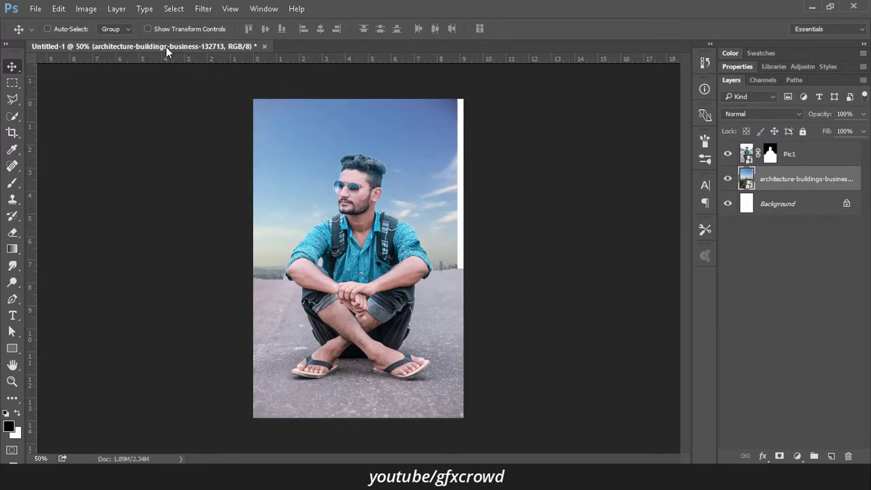
pyautogui.click(148, 28)
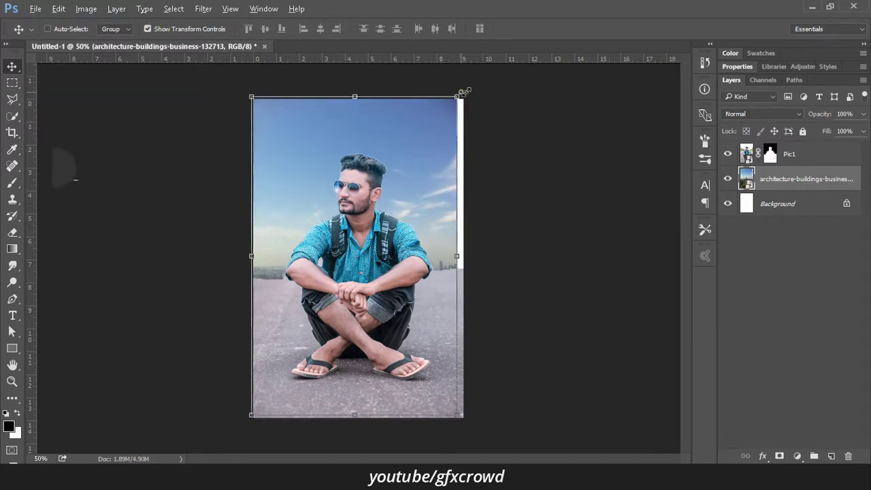
pyautogui.moveTo(460, 89); pyautogui.dragTo(509, 85)
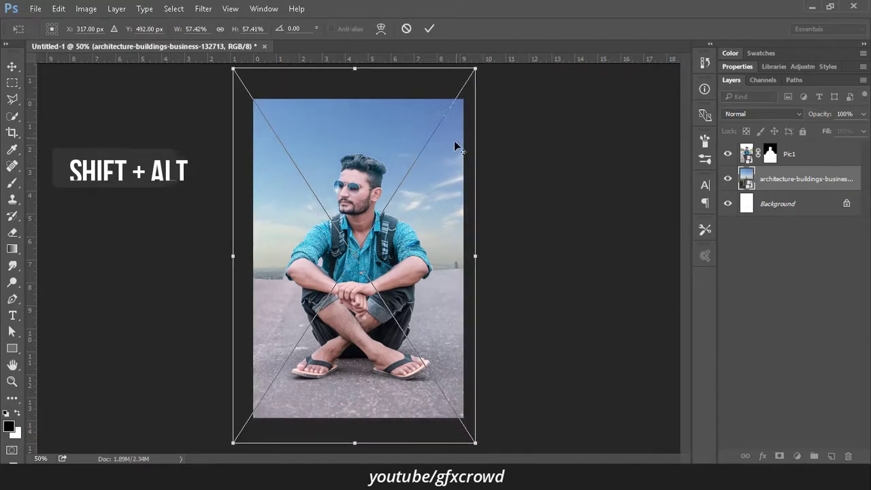
pyautogui.moveTo(454, 140); pyautogui.dragTo(456, 181)
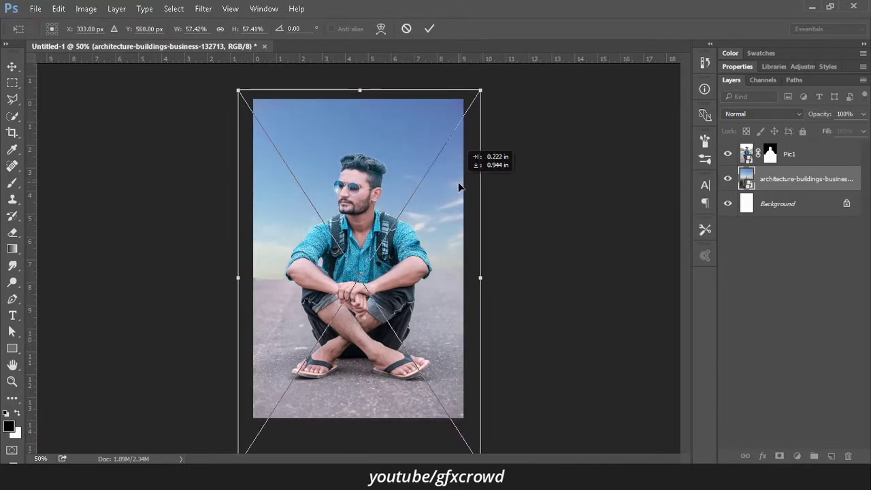
pyautogui.moveTo(457, 180); pyautogui.dragTo(457, 183)
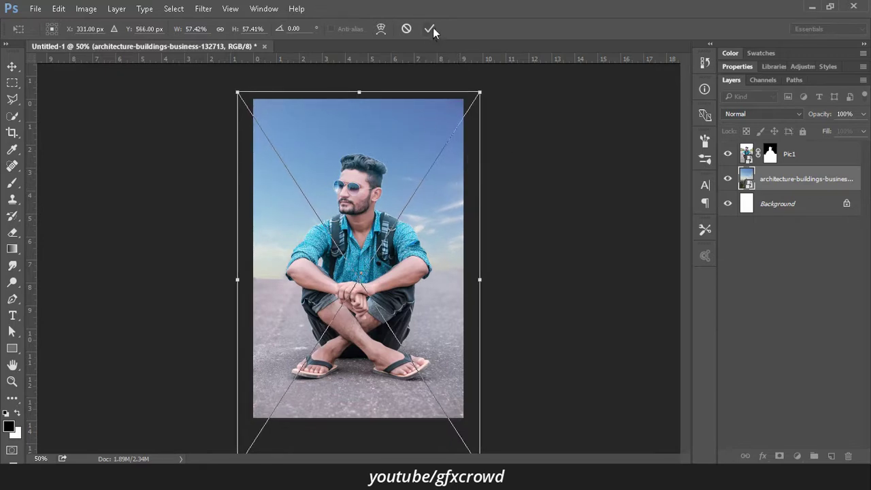
pyautogui.click(430, 29)
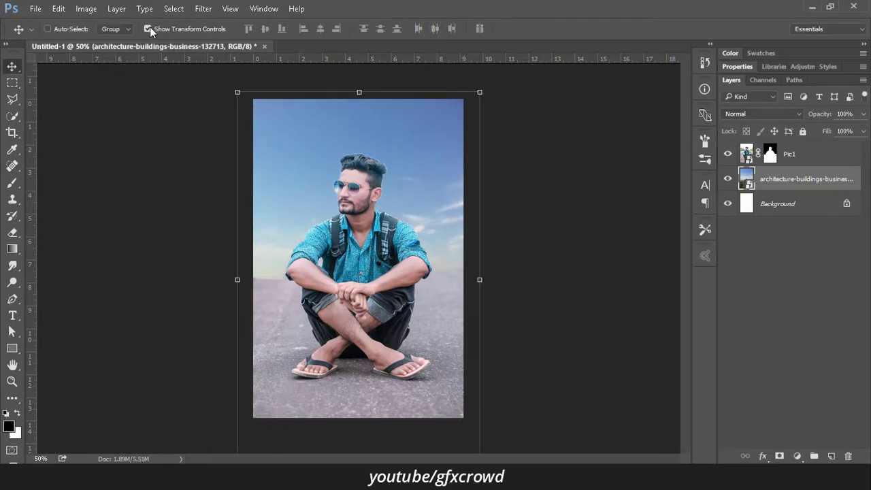
pyautogui.click(148, 29)
pyautogui.click(804, 161)
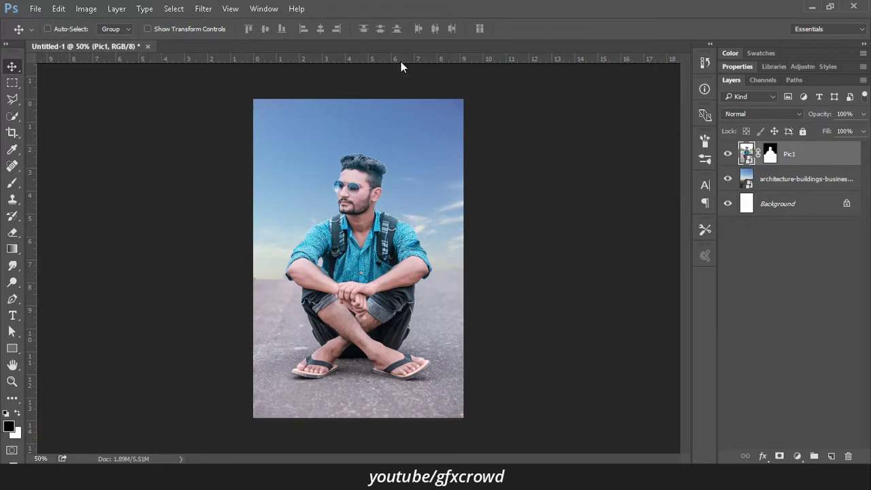
# Step: Add a Color Balance smart filter to Pic1 (midtones −12 cyan, +7 blue), then reopen Place Embedded
pyautogui.click(86, 8)
pyautogui.moveTo(105, 41)
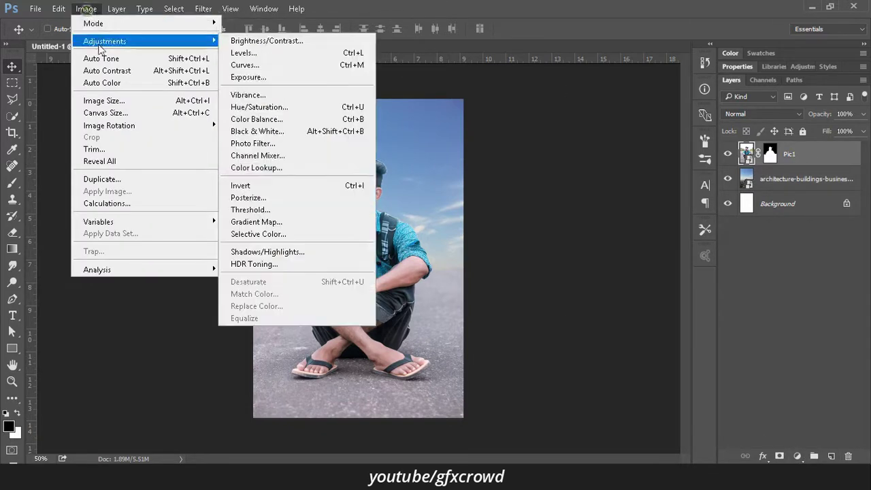
pyautogui.click(285, 121)
pyautogui.moveTo(538, 107); pyautogui.dragTo(763, 76)
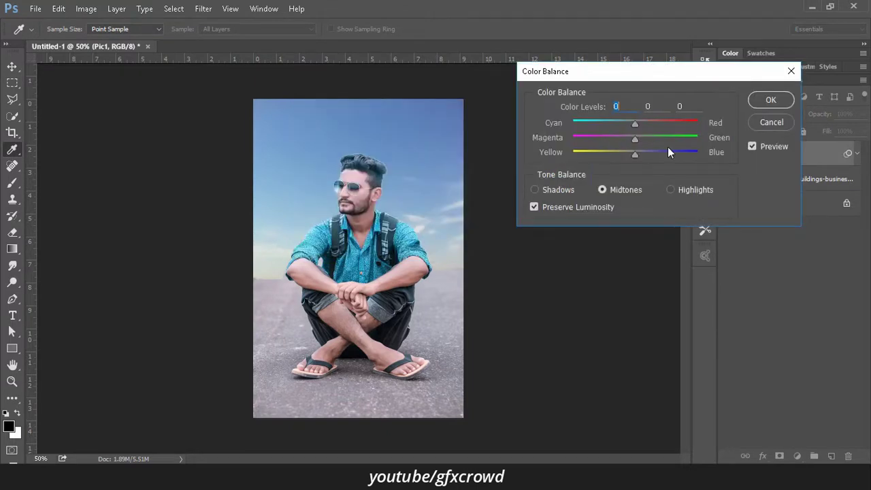
pyautogui.moveTo(636, 153); pyautogui.dragTo(642, 155)
pyautogui.moveTo(643, 156); pyautogui.dragTo(639, 156)
pyautogui.click(764, 101)
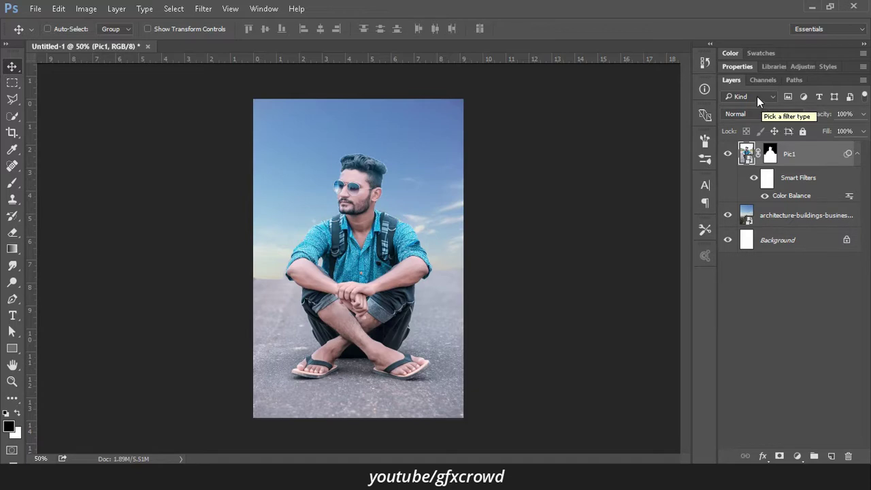
pyautogui.click(35, 10)
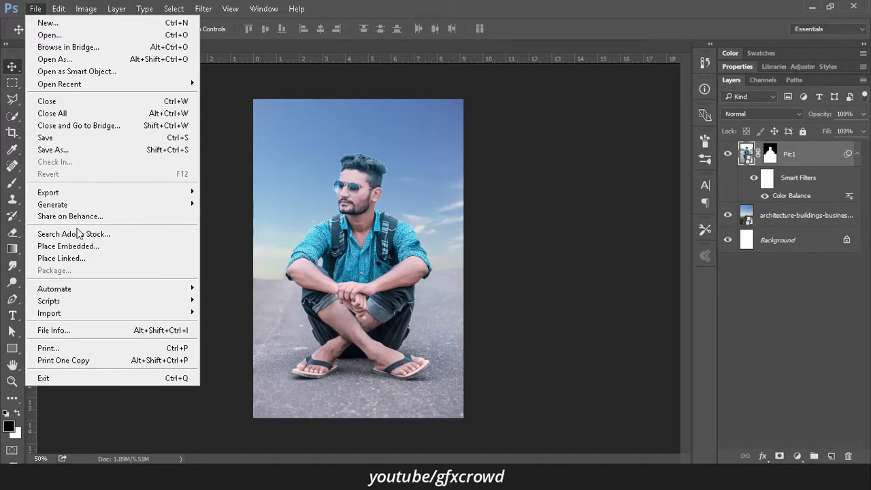
pyautogui.click(68, 245)
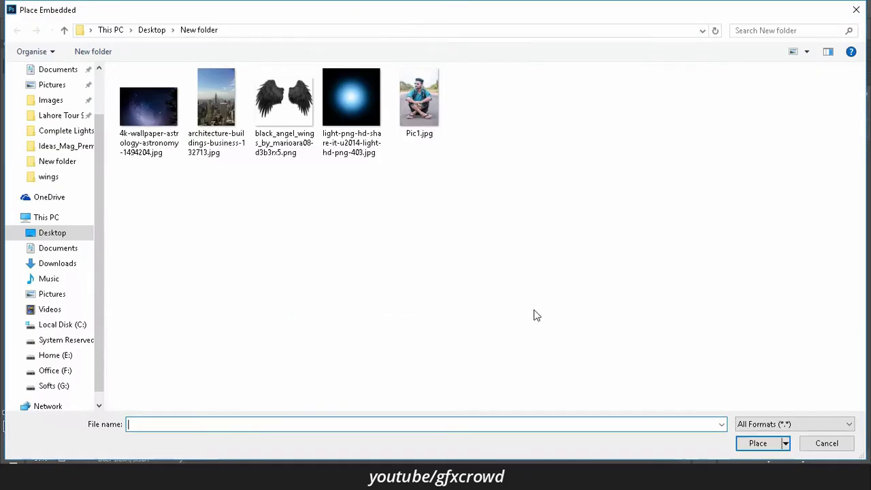
# Step: Place the blue light-glow PNG enlarged to about 166.5%
pyautogui.click(357, 113)
pyautogui.click(749, 449)
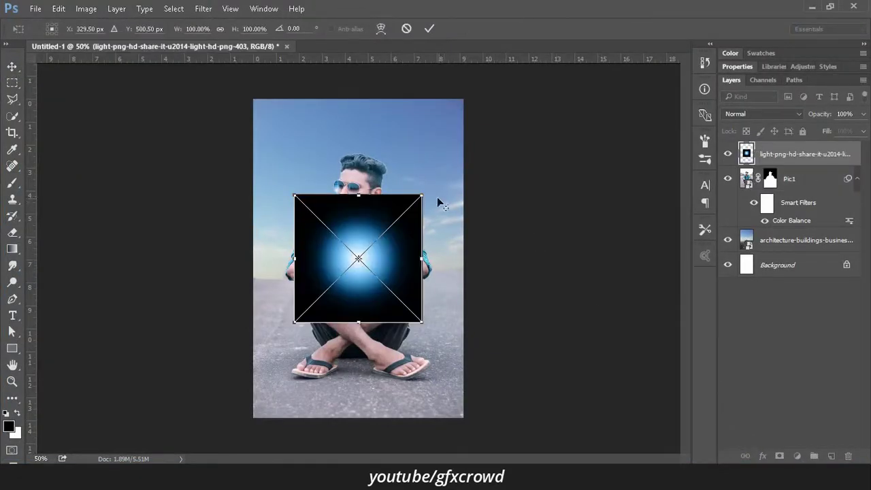
pyautogui.moveTo(423, 190); pyautogui.dragTo(476, 162)
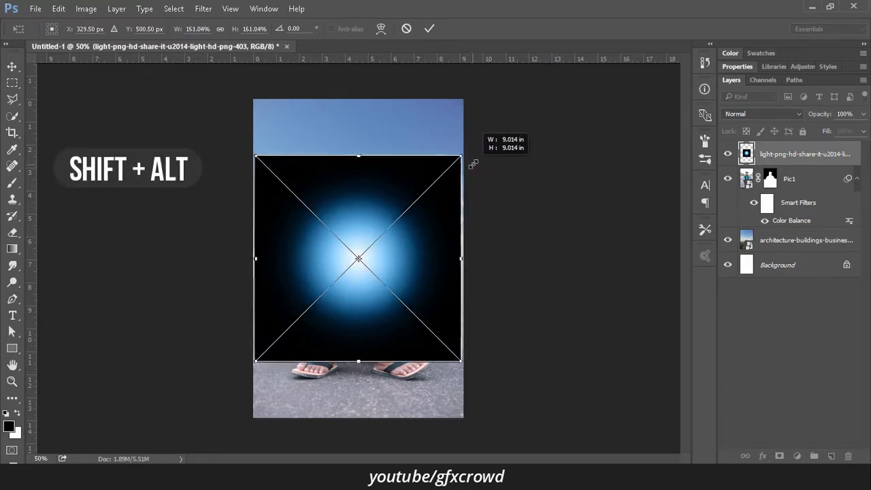
pyautogui.click(429, 29)
# Step: Put the glow layer below Pic1 in Screen mode and move it behind the man's head
pyautogui.click(856, 177)
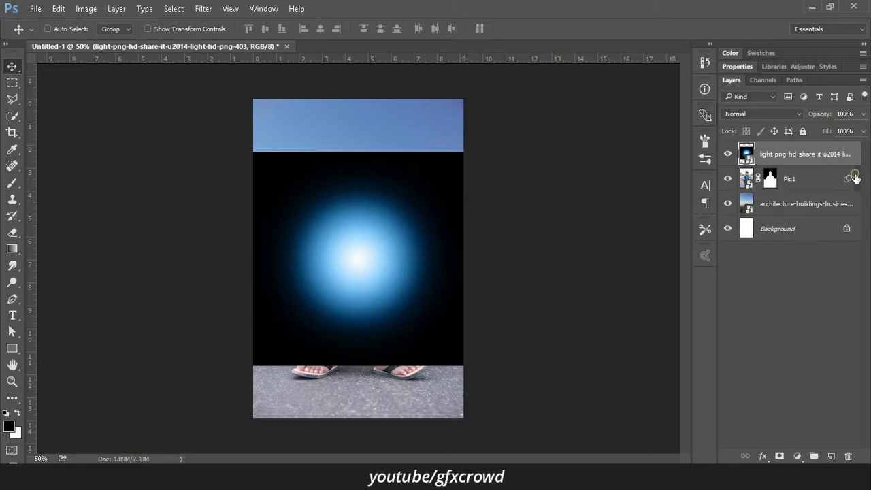
pyautogui.moveTo(833, 162); pyautogui.dragTo(825, 188)
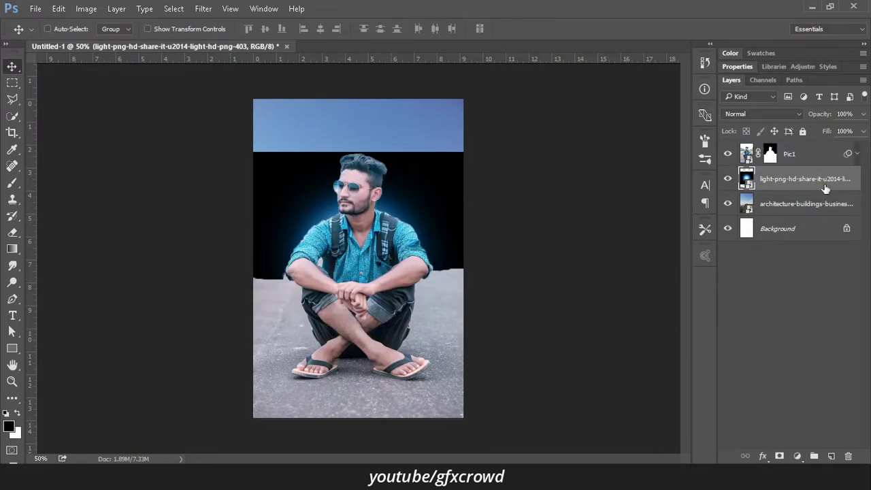
pyautogui.click(751, 110)
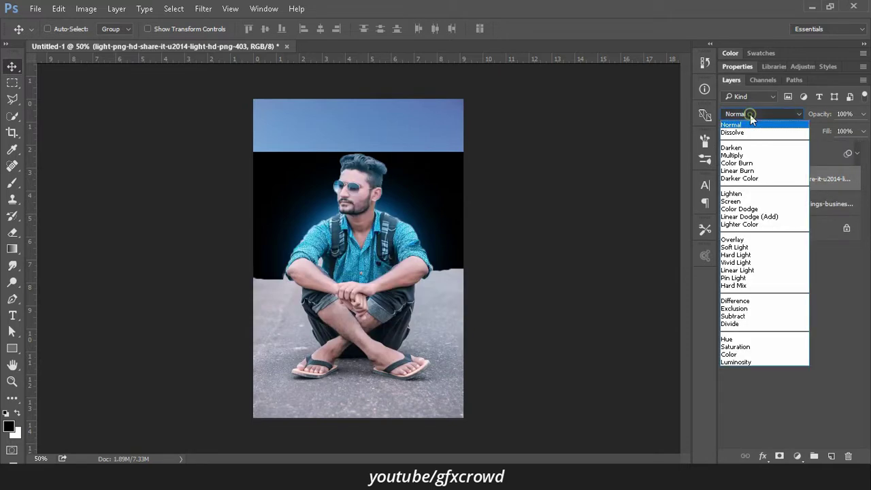
pyautogui.click(745, 202)
pyautogui.moveTo(423, 237)
pyautogui.mouseDown()
pyautogui.moveTo(421, 200)
pyautogui.moveTo(429, 200)
pyautogui.mouseUp()
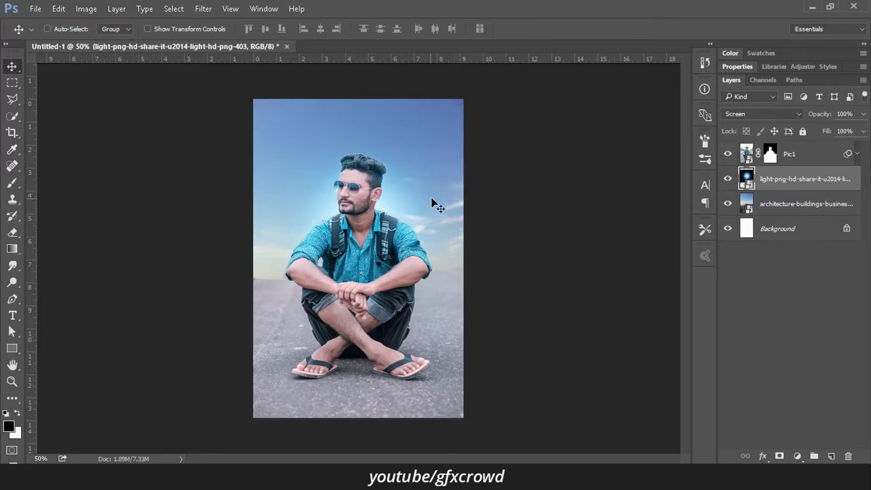
pyautogui.click(36, 8)
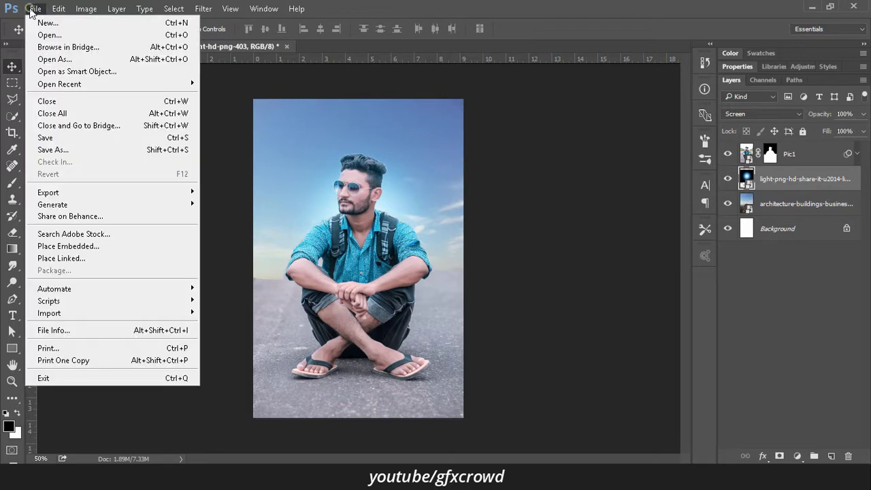
# Step: Embed the 4k astrology-astronomy starfield, enlarged to cover the upper canvas
pyautogui.click(126, 247)
pyautogui.click(161, 136)
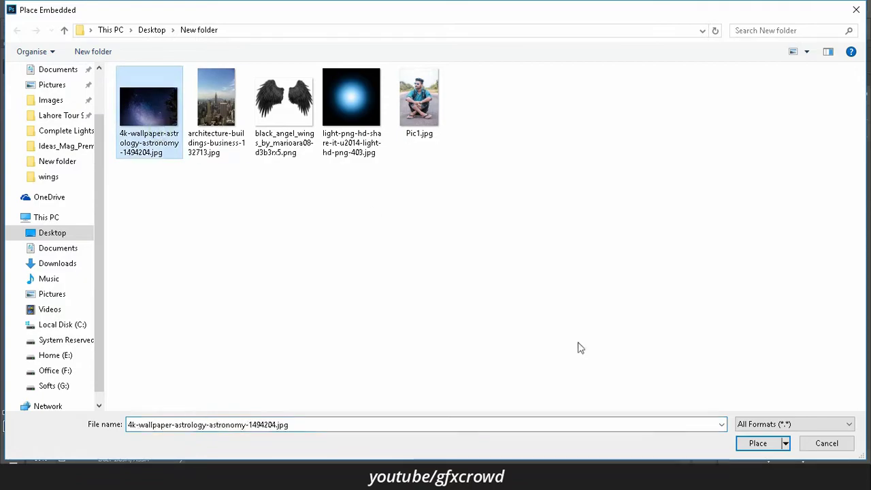
pyautogui.click(762, 444)
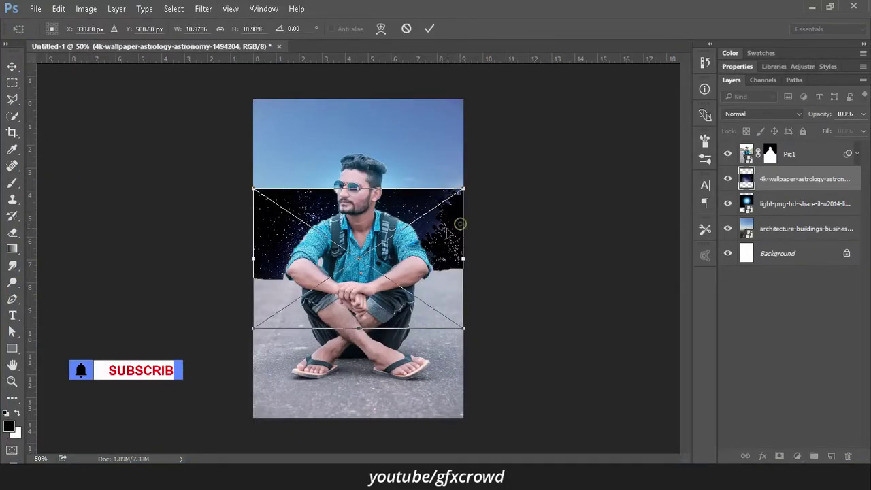
pyautogui.moveTo(446, 232); pyautogui.dragTo(445, 142)
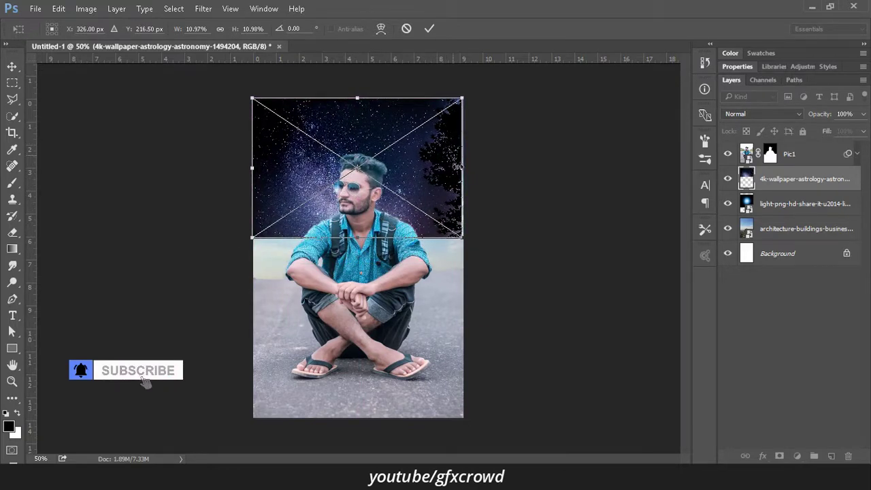
pyautogui.moveTo(466, 245); pyautogui.dragTo(473, 248)
pyautogui.moveTo(519, 292); pyautogui.dragTo(575, 326)
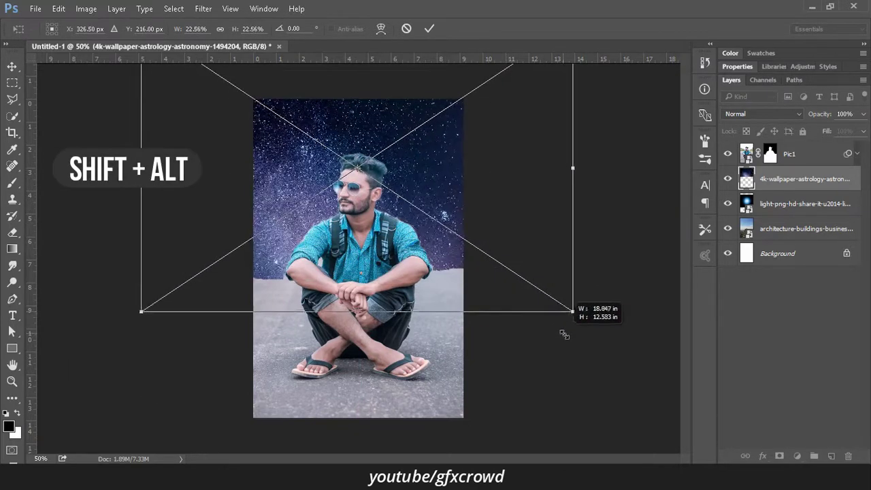
pyautogui.moveTo(467, 201); pyautogui.dragTo(504, 249)
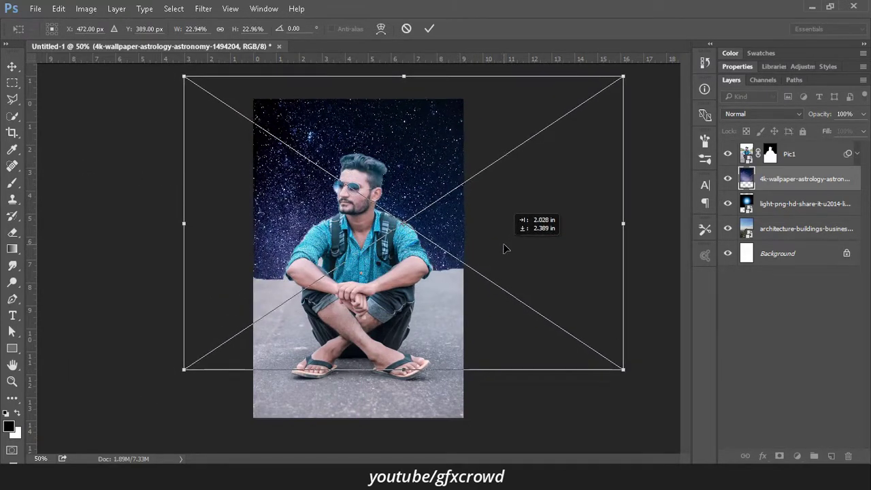
pyautogui.click(429, 28)
# Step: Set the star layer to Screen, nudge it into place, and reselect Pic1
pyautogui.click(752, 114)
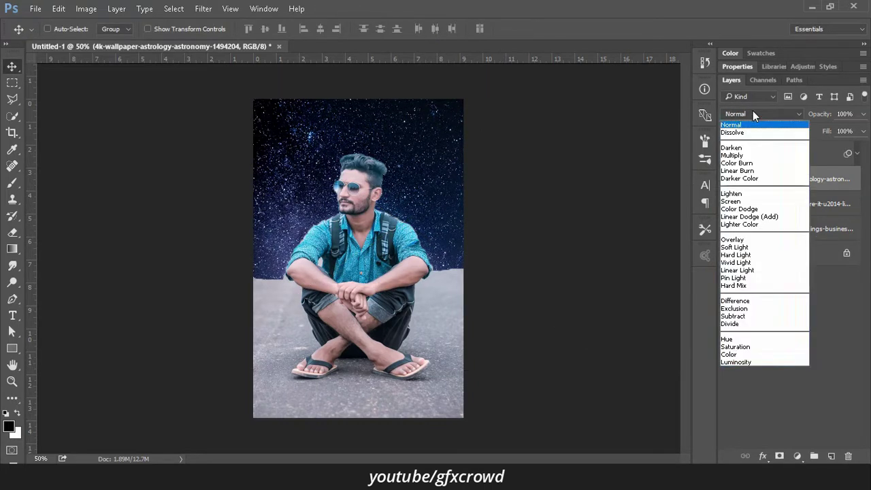
pyautogui.click(731, 201)
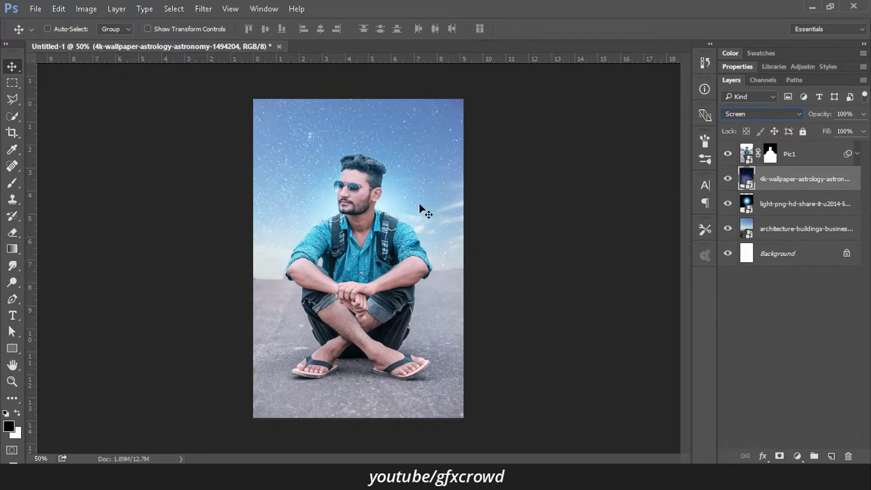
pyautogui.moveTo(420, 207); pyautogui.dragTo(422, 202)
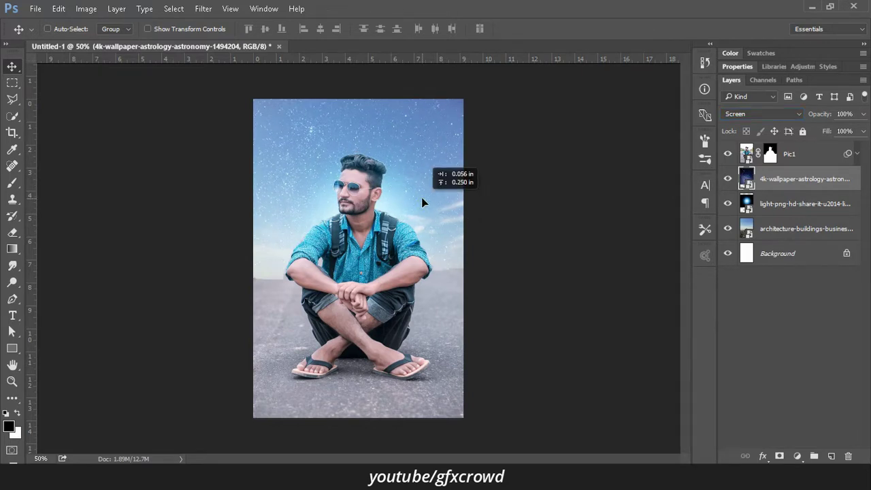
pyautogui.click(749, 155)
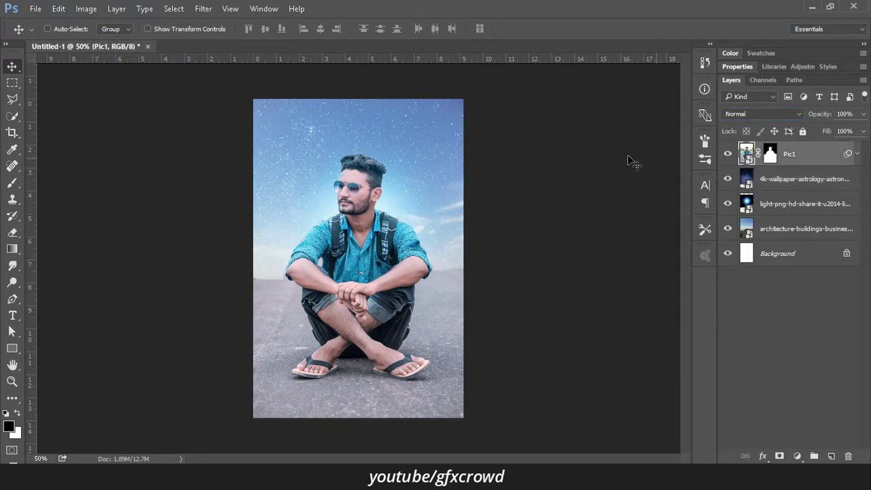
# Step: Apply Brightness/Contrast to Pic1 with brightness about −2 and contrast 23
pyautogui.click(85, 9)
pyautogui.moveTo(105, 41)
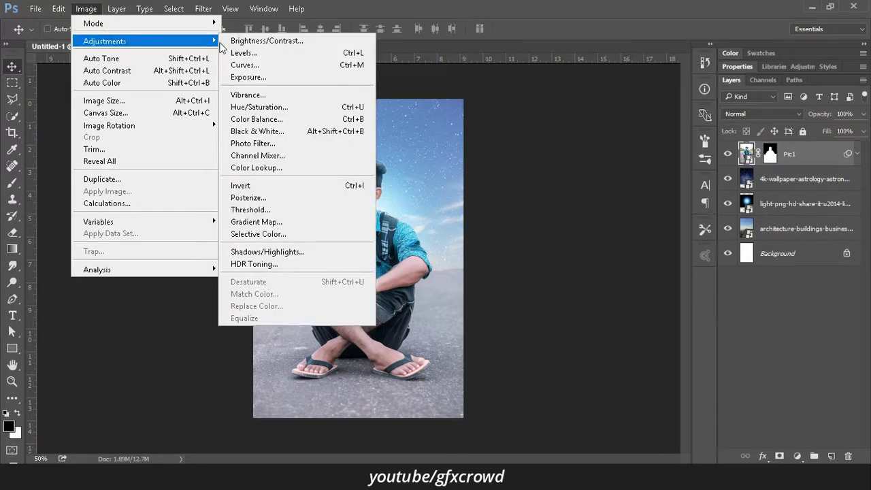
pyautogui.click(267, 40)
pyautogui.moveTo(477, 117); pyautogui.dragTo(647, 101)
pyautogui.moveTo(577, 134); pyautogui.dragTo(583, 154)
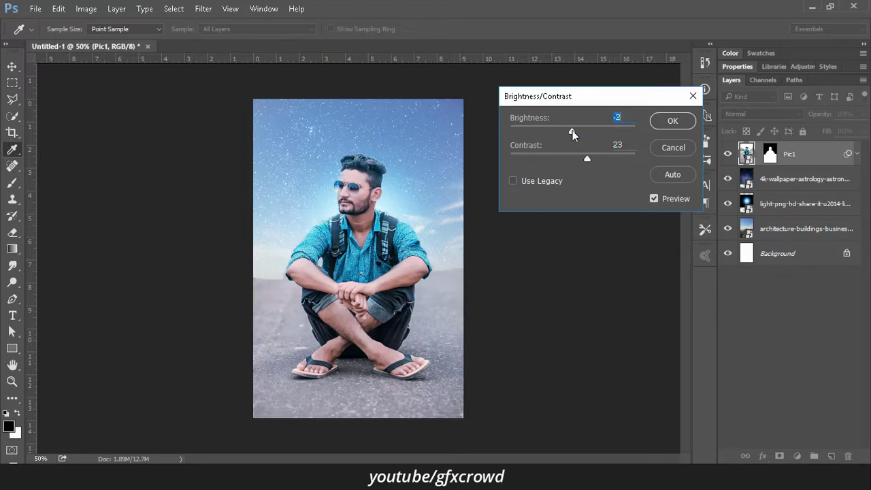
pyautogui.moveTo(574, 133); pyautogui.dragTo(575, 135)
pyautogui.click(662, 126)
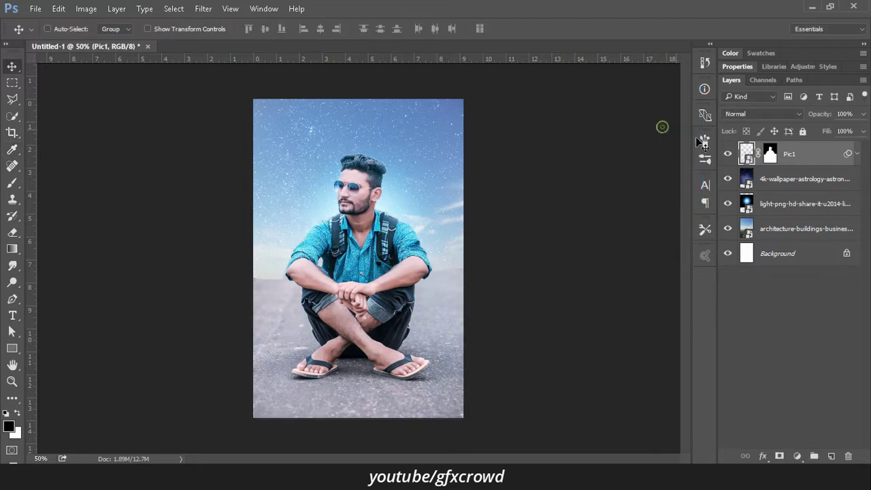
# Step: Target Pic1's layer mask, zoom in on the man, and set an 18 px brush at 0% hardness
pyautogui.click(769, 154)
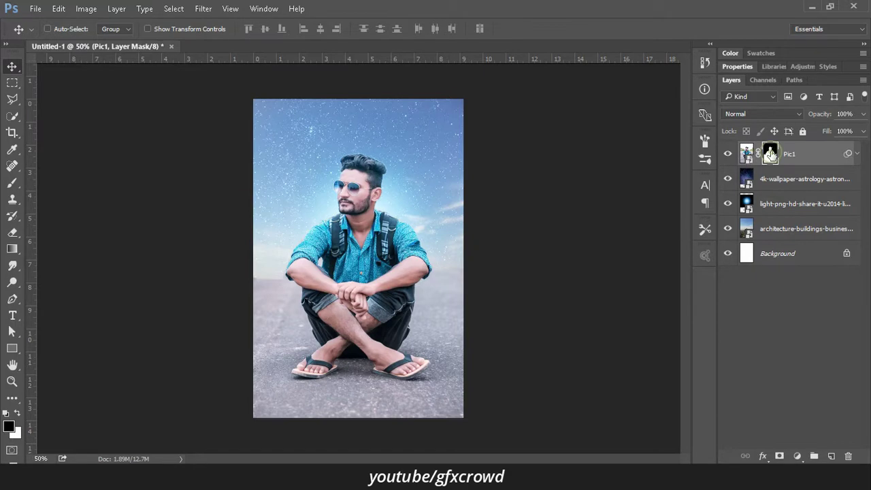
pyautogui.click(12, 182)
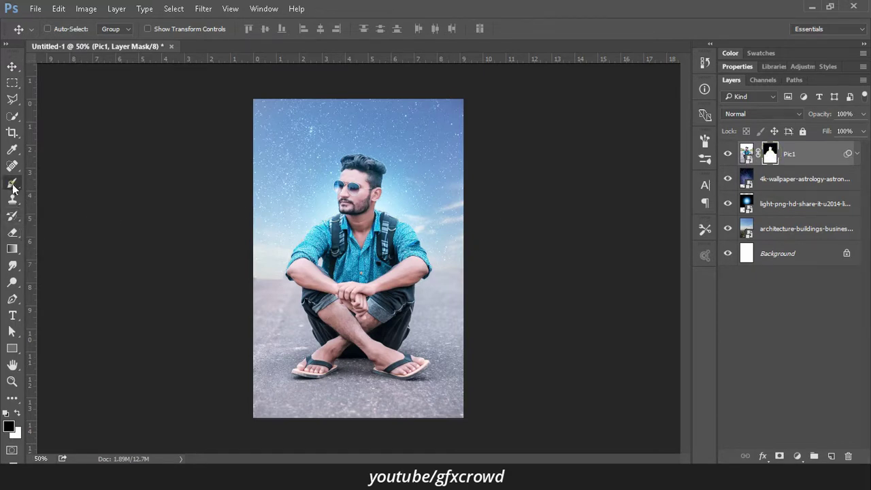
pyautogui.click(12, 381)
pyautogui.moveTo(358, 279); pyautogui.dragTo(315, 320)
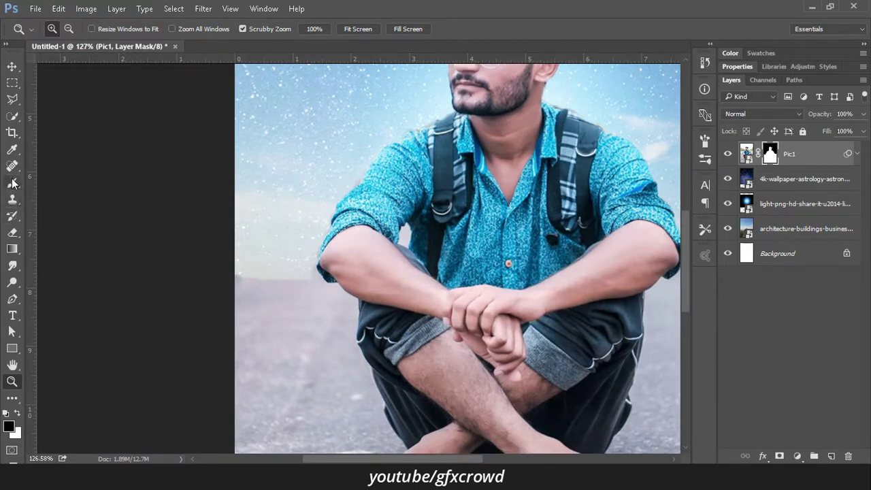
pyautogui.click(12, 183)
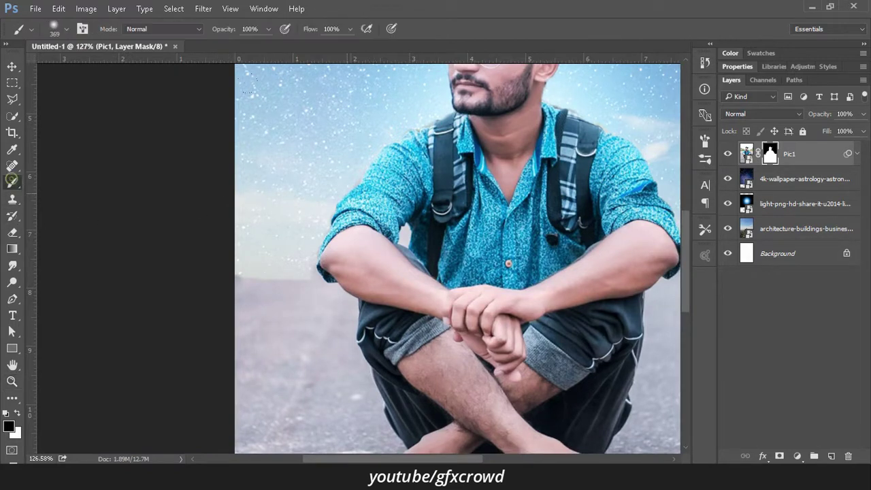
pyautogui.rightClick(396, 192)
pyautogui.moveTo(506, 204); pyautogui.dragTo(447, 200)
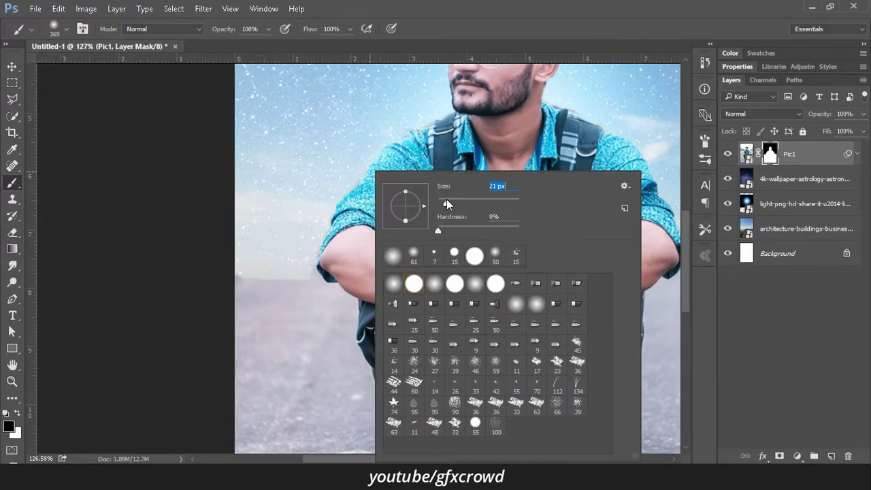
pyautogui.click(237, 283)
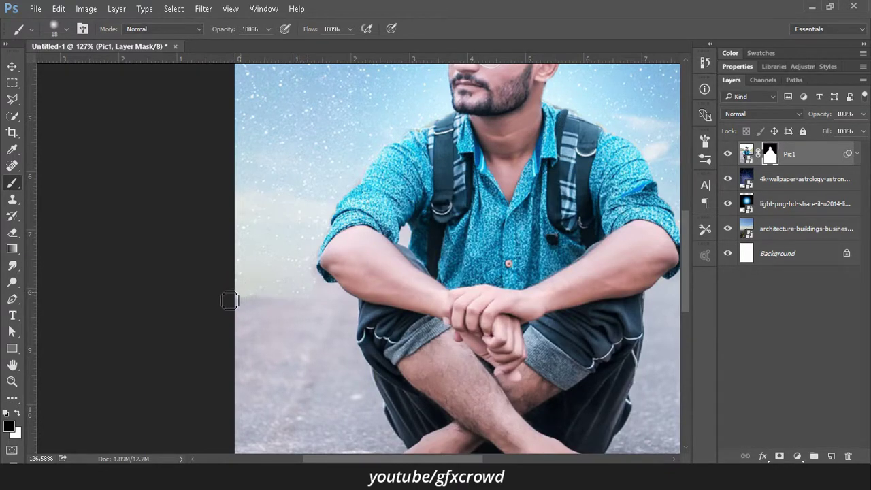
# Step: Zoom back out to 50% to show the whole photo
pyautogui.hscroll(5, 476, 265)
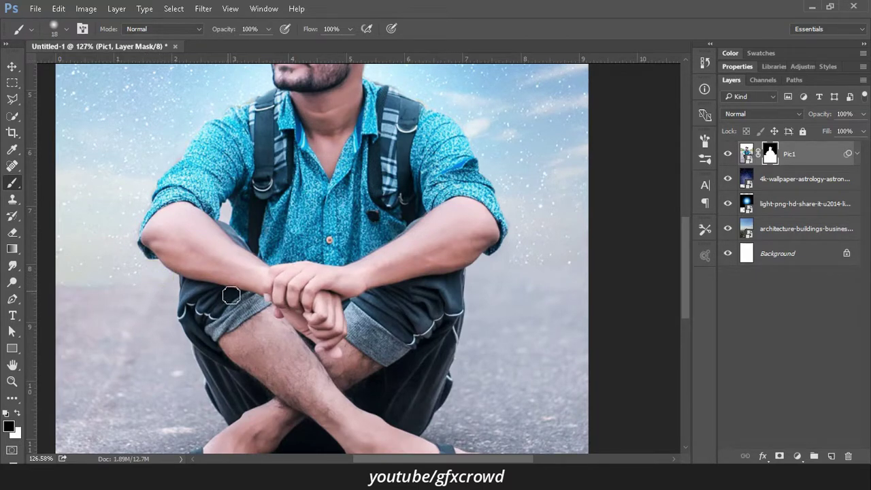
pyautogui.press('z')
pyautogui.keyDown('alt'); pyautogui.click(224, 274); pyautogui.keyUp('alt')
pyautogui.keyDown('alt'); pyautogui.click(224, 274); pyautogui.keyUp('alt')
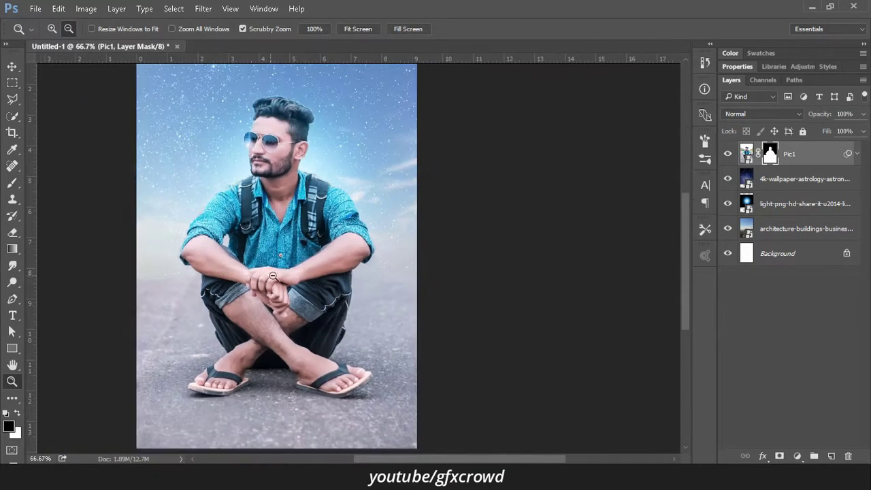
pyautogui.keyDown('alt'); pyautogui.click(281, 279); pyautogui.keyUp('alt')
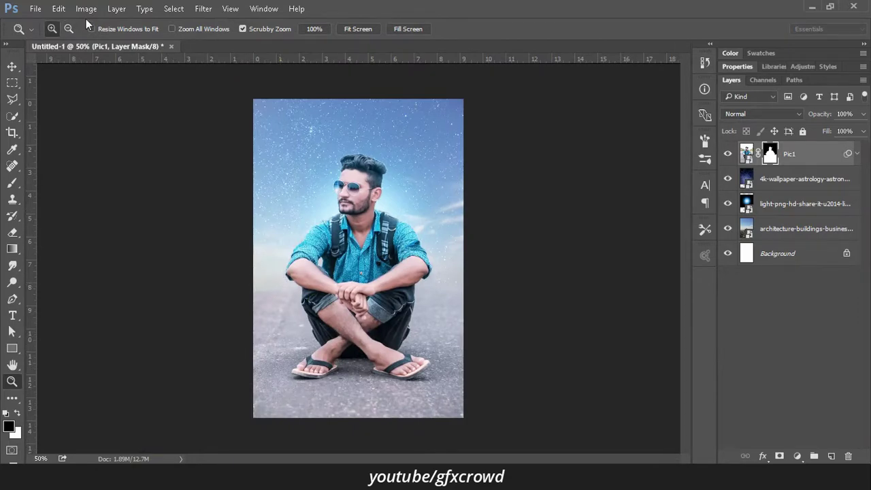
# Step: Place the black angel wings PNG as an embedded layer below Pic1, behind the man
pyautogui.click(35, 8)
pyautogui.click(106, 247)
pyautogui.click(284, 102)
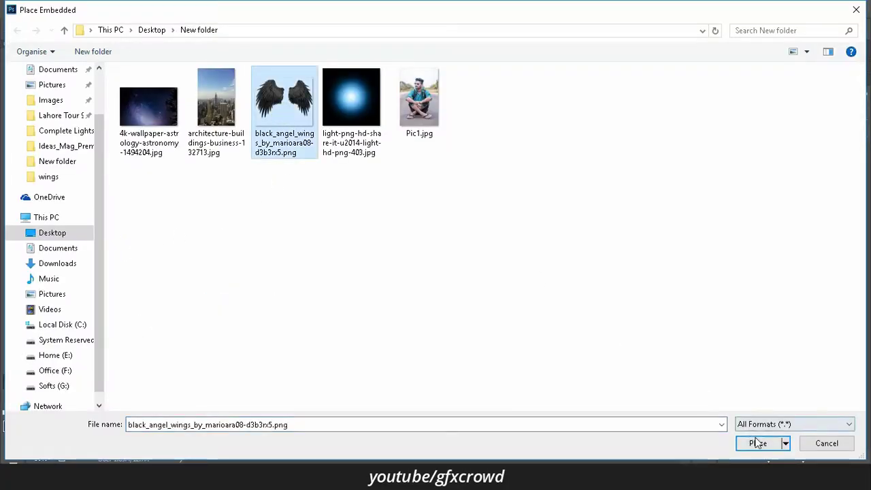
pyautogui.click(758, 449)
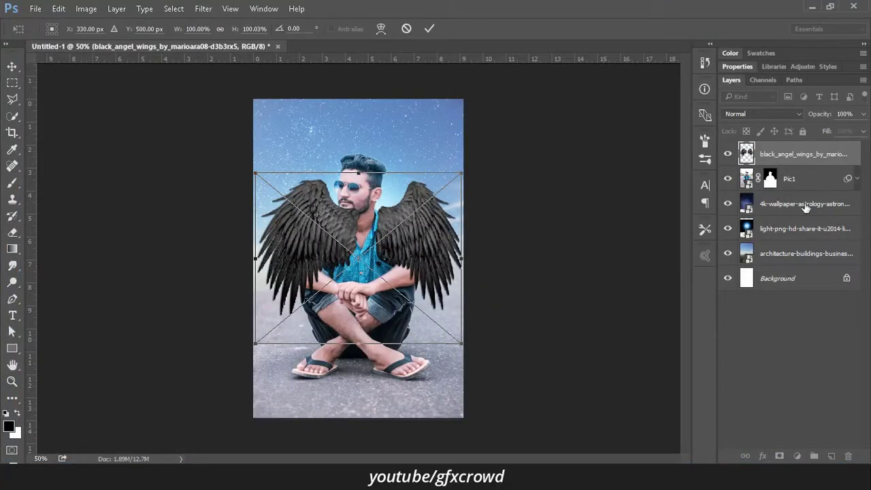
pyautogui.click(12, 67)
pyautogui.click(394, 190)
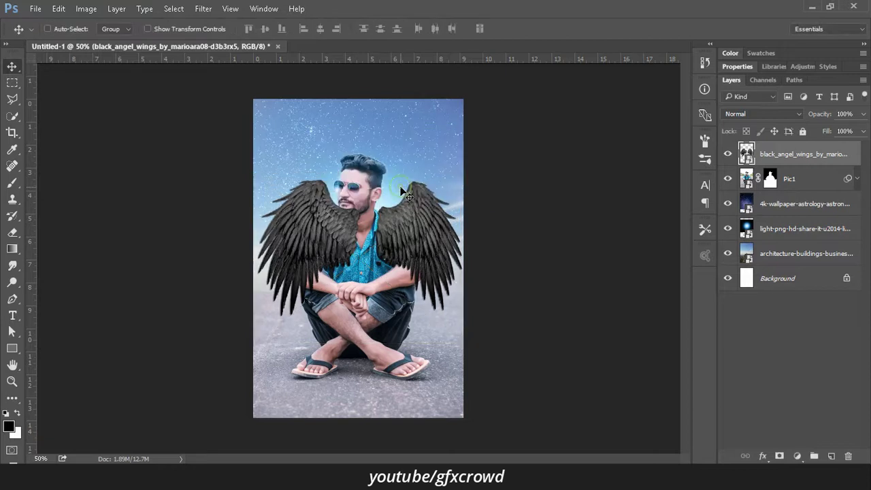
pyautogui.moveTo(812, 163); pyautogui.dragTo(809, 192)
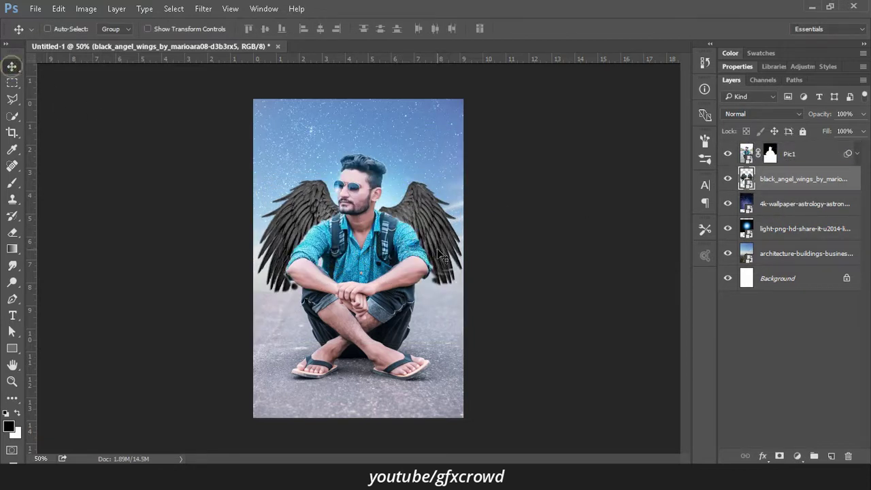
pyautogui.moveTo(428, 227); pyautogui.dragTo(424, 239)
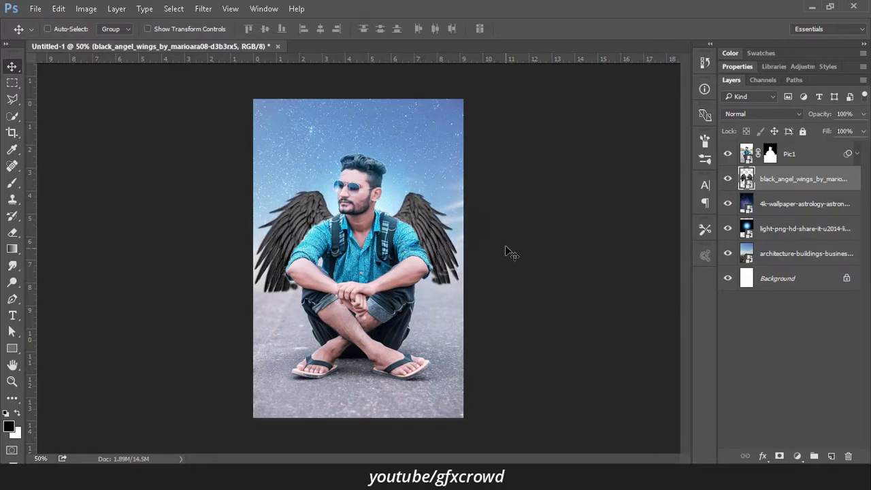
# Step: Scale the wings to 112.5%, centre them on his shoulders, and target Pic1's mask
pyautogui.hotkey('ctrl', 't')
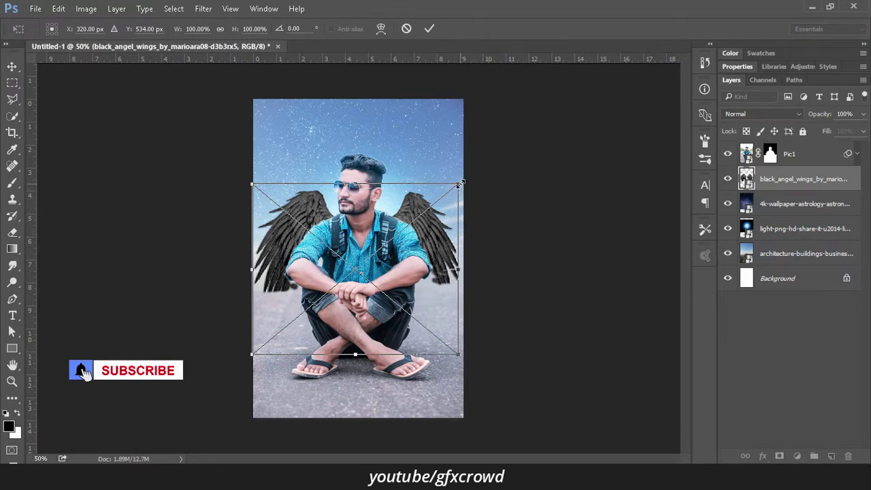
pyautogui.moveTo(460, 183); pyautogui.dragTo(471, 174)
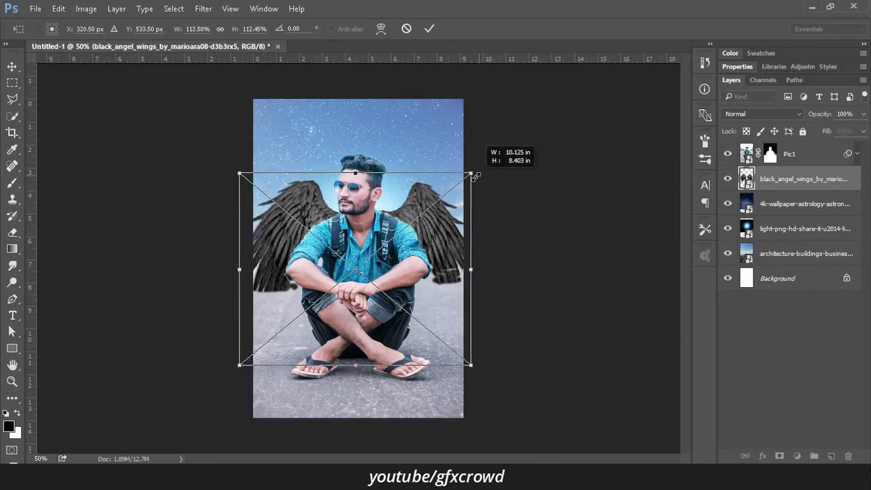
pyautogui.moveTo(450, 210); pyautogui.dragTo(447, 223)
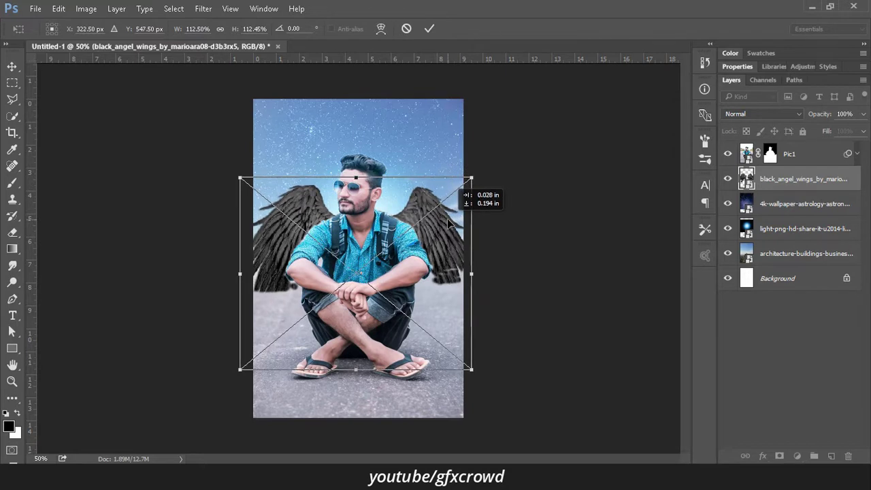
pyautogui.moveTo(447, 223); pyautogui.dragTo(449, 224)
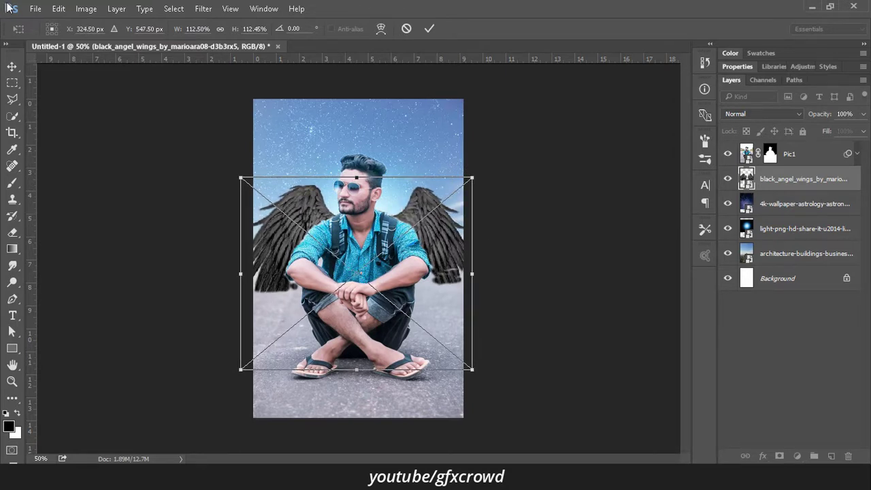
pyautogui.click(428, 30)
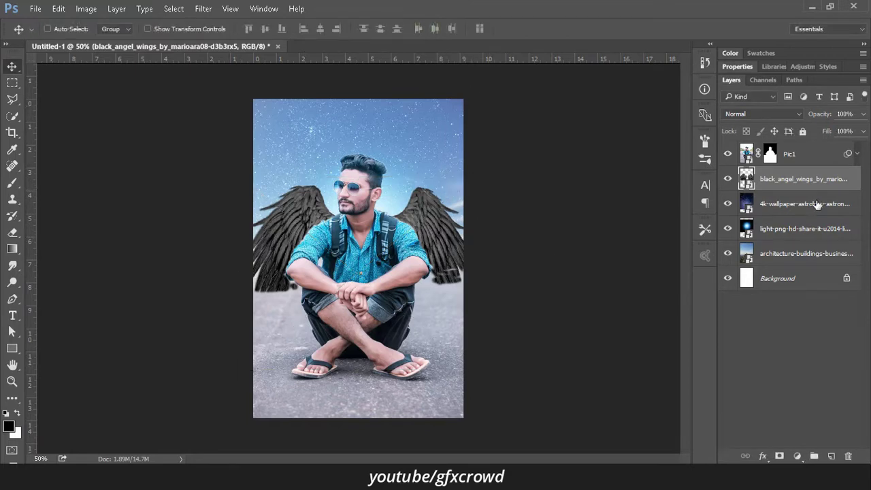
pyautogui.click(771, 154)
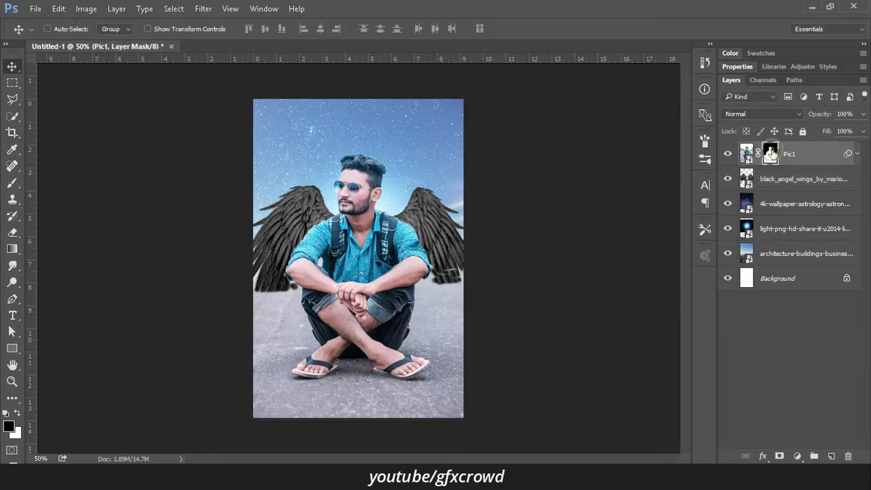
# Step: Paint black on the mask to reveal the left wing and nearby city buildings
pyautogui.click(12, 383)
pyautogui.moveTo(269, 325); pyautogui.dragTo(291, 342)
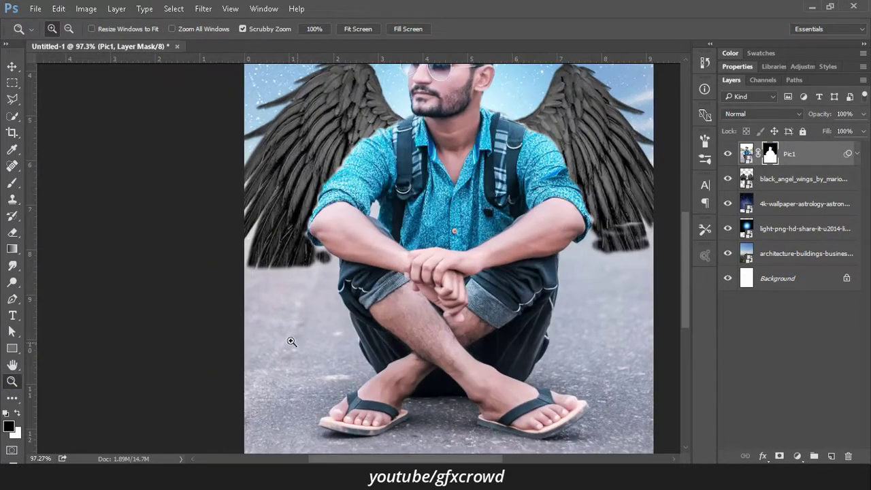
pyautogui.click(12, 182)
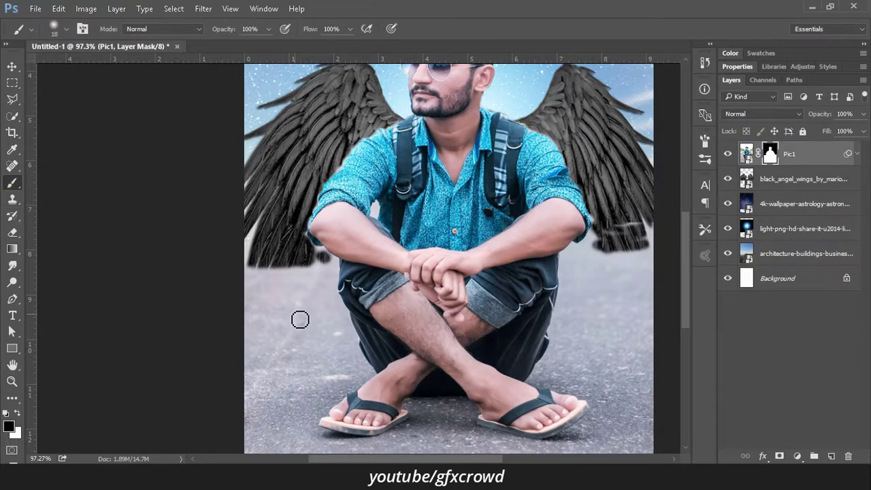
pyautogui.rightClick(286, 198)
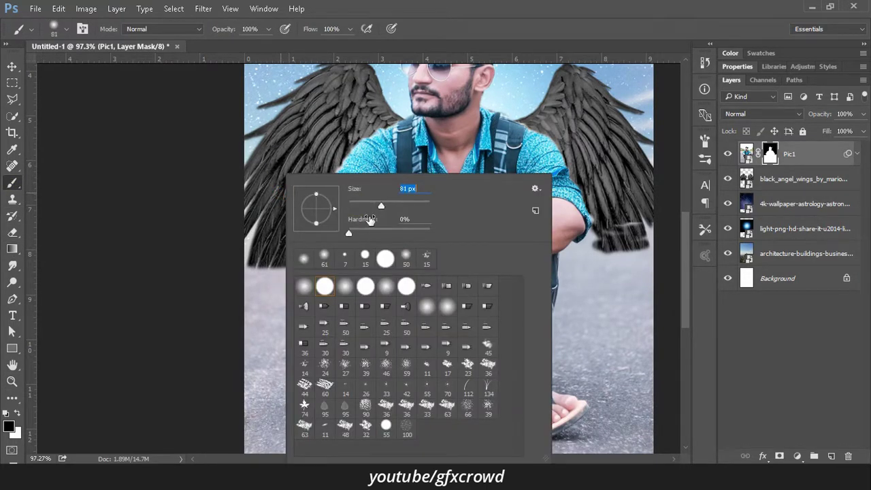
pyautogui.press('Return')
pyautogui.moveTo(252, 262)
pyautogui.mouseDown()
pyautogui.moveTo(265, 285)
pyautogui.moveTo(292, 286)
pyautogui.moveTo(316, 272)
pyautogui.moveTo(283, 235)
pyautogui.moveTo(327, 282)
pyautogui.moveTo(320, 299)
pyautogui.moveTo(246, 305)
pyautogui.moveTo(320, 320)
pyautogui.moveTo(259, 334)
pyautogui.moveTo(320, 341)
pyautogui.moveTo(296, 313)
pyautogui.moveTo(262, 344)
pyautogui.moveTo(272, 361)
pyautogui.moveTo(298, 294)
pyautogui.moveTo(324, 317)
pyautogui.moveTo(268, 336)
pyautogui.moveTo(273, 329)
pyautogui.moveTo(247, 350)
pyautogui.mouseUp()
pyautogui.moveTo(311, 351); pyautogui.dragTo(325, 359)
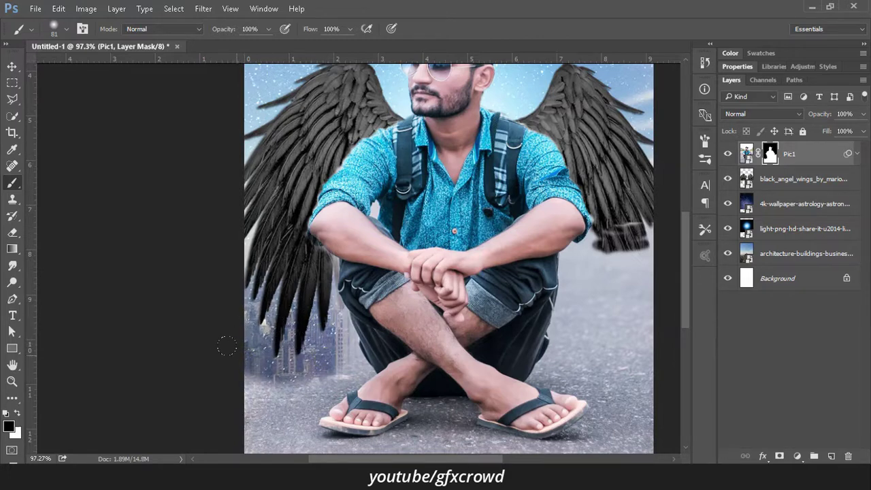
pyautogui.moveTo(269, 361)
pyautogui.mouseDown()
pyautogui.moveTo(252, 360)
pyautogui.moveTo(333, 368)
pyautogui.moveTo(195, 363)
pyautogui.moveTo(340, 376)
pyautogui.mouseUp()
# Step: Paint white to fade the buildings near the man's legs and left edge
pyautogui.click(18, 415)
pyautogui.moveTo(337, 344)
pyautogui.mouseDown()
pyautogui.moveTo(334, 332)
pyautogui.moveTo(317, 343)
pyautogui.moveTo(306, 367)
pyautogui.mouseUp()
pyautogui.moveTo(232, 333)
pyautogui.mouseDown()
pyautogui.moveTo(243, 346)
pyautogui.moveTo(229, 345)
pyautogui.mouseUp()
pyautogui.moveTo(220, 302); pyautogui.dragTo(228, 349)
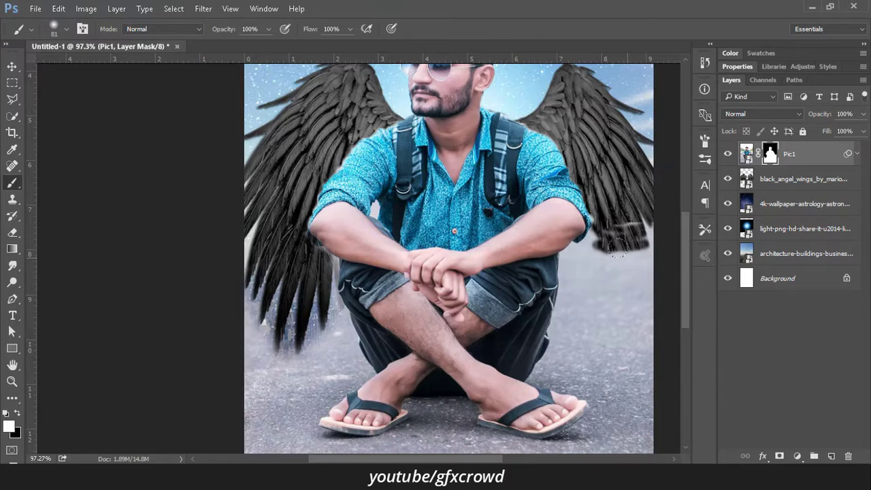
pyautogui.moveTo(478, 463); pyautogui.dragTo(516, 463)
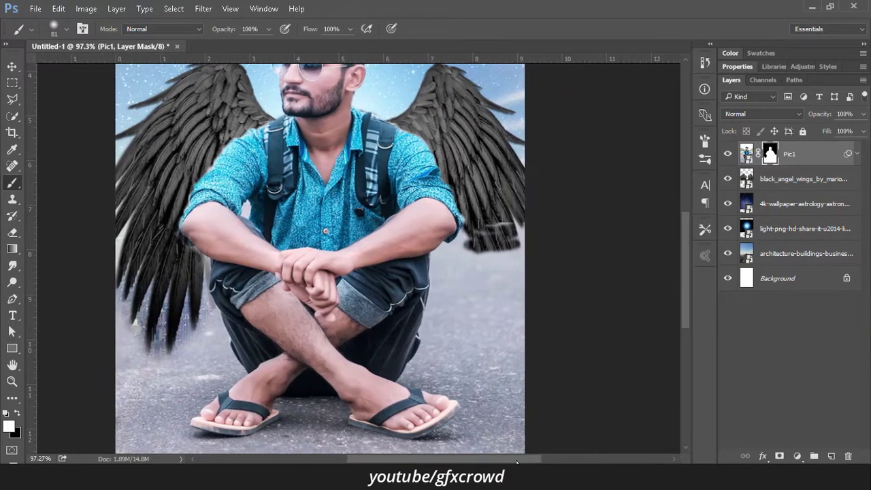
# Step: Paint black to restore the right wing's lower tip and feathers beside the arm
pyautogui.click(17, 413)
pyautogui.moveTo(489, 241)
pyautogui.mouseDown()
pyautogui.moveTo(496, 255)
pyautogui.moveTo(507, 225)
pyautogui.moveTo(513, 269)
pyautogui.moveTo(455, 250)
pyautogui.moveTo(442, 273)
pyautogui.moveTo(476, 293)
pyautogui.moveTo(510, 292)
pyautogui.moveTo(471, 270)
pyautogui.moveTo(452, 319)
pyautogui.moveTo(442, 299)
pyautogui.moveTo(503, 326)
pyautogui.moveTo(500, 336)
pyautogui.moveTo(481, 333)
pyautogui.mouseUp()
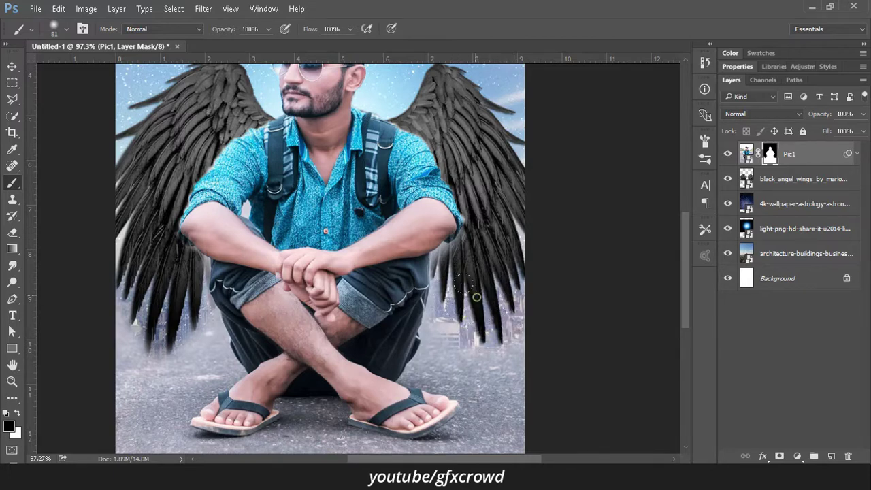
pyautogui.moveTo(445, 258); pyautogui.dragTo(450, 263)
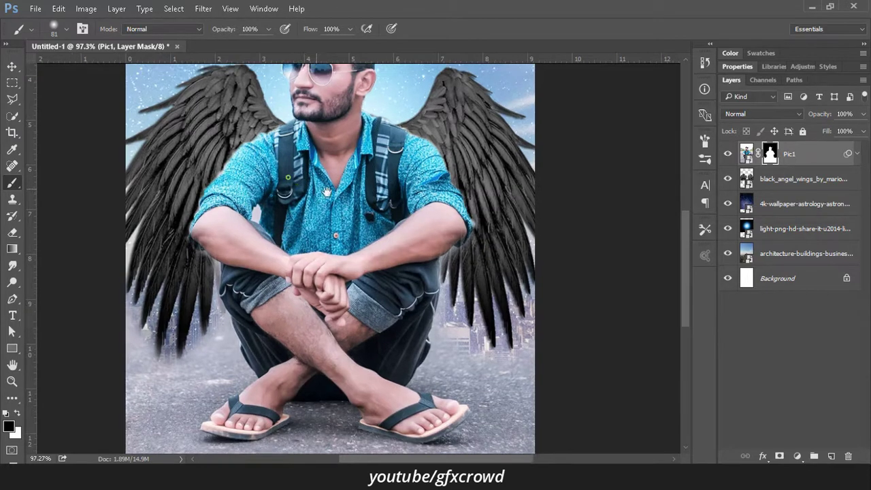
pyautogui.moveTo(288, 175); pyautogui.dragTo(398, 217)
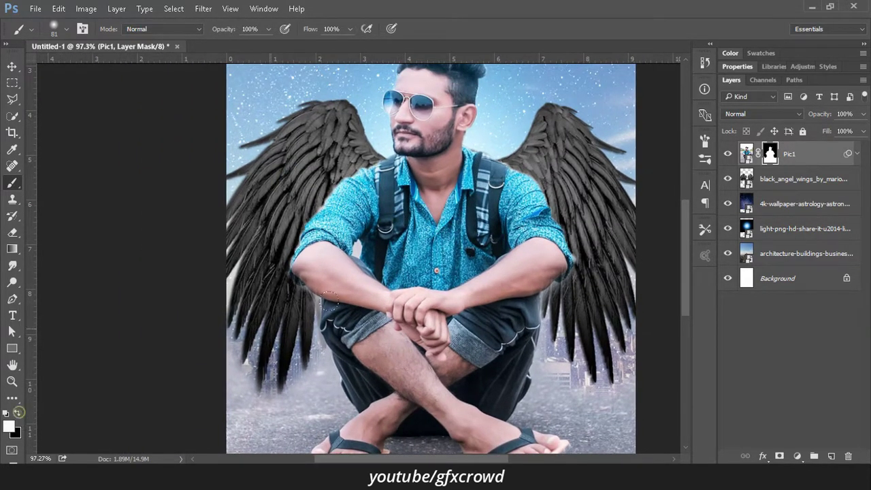
# Step: Paint white to clean the mask edges along the shoulder, arm and shorts
pyautogui.click(17, 412)
pyautogui.moveTo(376, 189)
pyautogui.mouseDown()
pyautogui.moveTo(362, 170)
pyautogui.moveTo(324, 198)
pyautogui.moveTo(334, 219)
pyautogui.moveTo(300, 249)
pyautogui.moveTo(313, 268)
pyautogui.mouseUp()
pyautogui.moveTo(584, 206)
pyautogui.mouseDown()
pyautogui.moveTo(543, 248)
pyautogui.moveTo(555, 286)
pyautogui.moveTo(515, 294)
pyautogui.mouseUp()
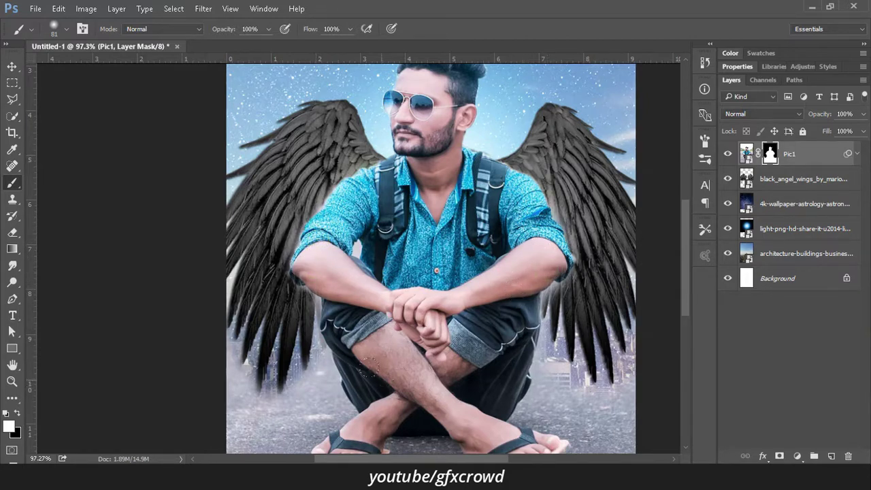
pyautogui.moveTo(325, 303); pyautogui.dragTo(329, 312)
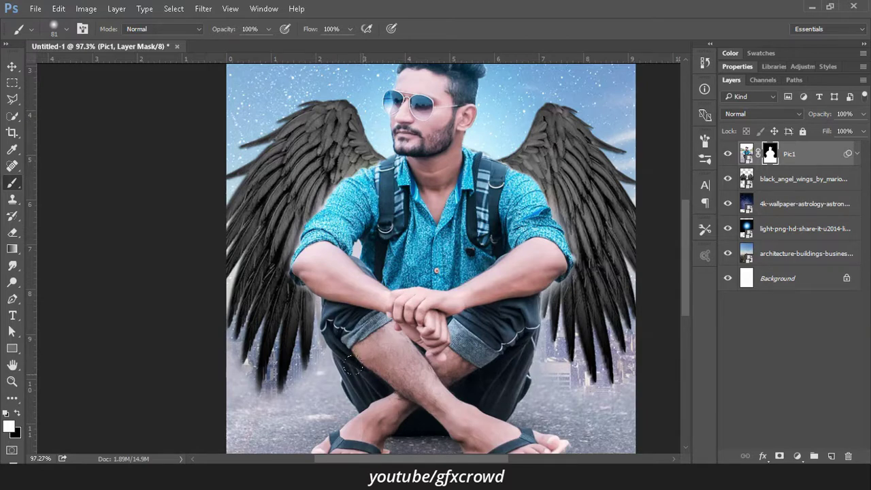
# Step: Paint black to reveal the buildings beside the left wing tip
pyautogui.scroll(5, 553, 269)
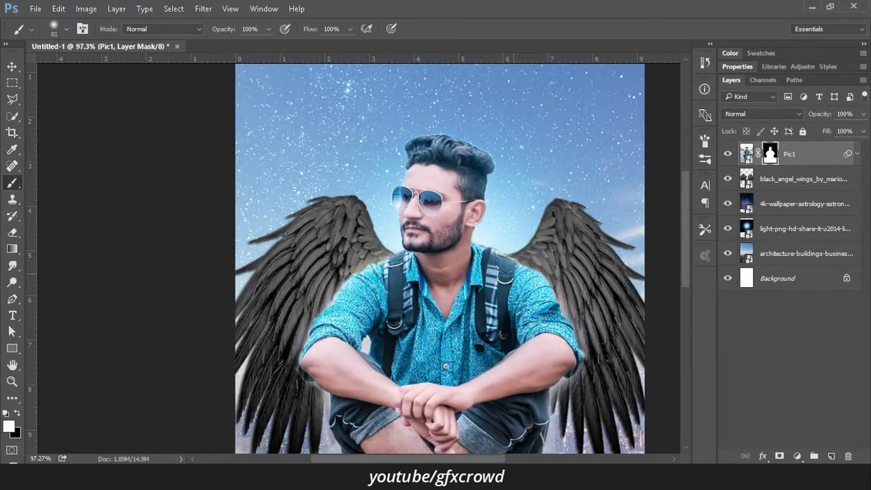
pyautogui.moveTo(507, 279)
pyautogui.mouseDown()
pyautogui.moveTo(423, 224)
pyautogui.moveTo(530, 215)
pyautogui.mouseUp()
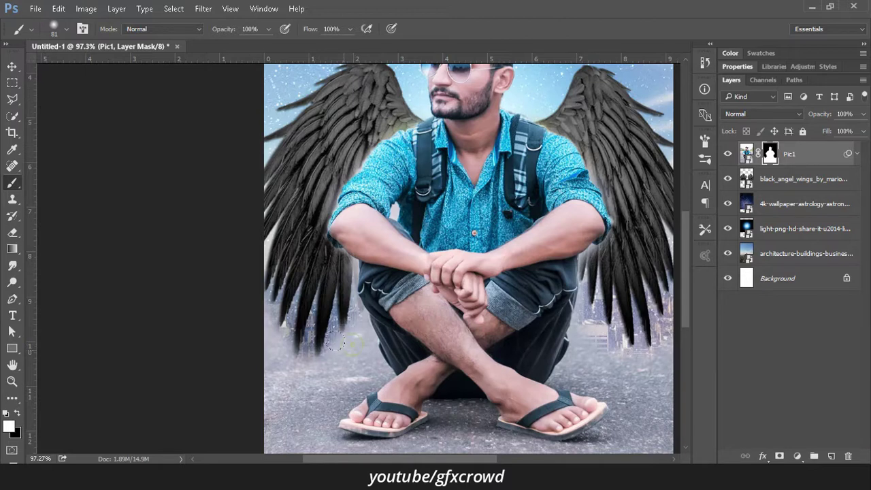
pyautogui.click(20, 414)
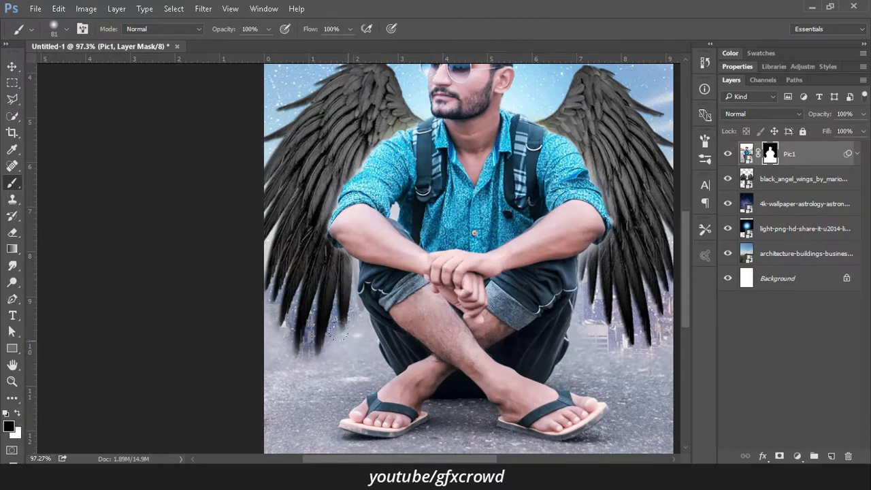
pyautogui.moveTo(339, 333)
pyautogui.mouseDown()
pyautogui.moveTo(343, 350)
pyautogui.moveTo(338, 340)
pyautogui.moveTo(352, 325)
pyautogui.mouseUp()
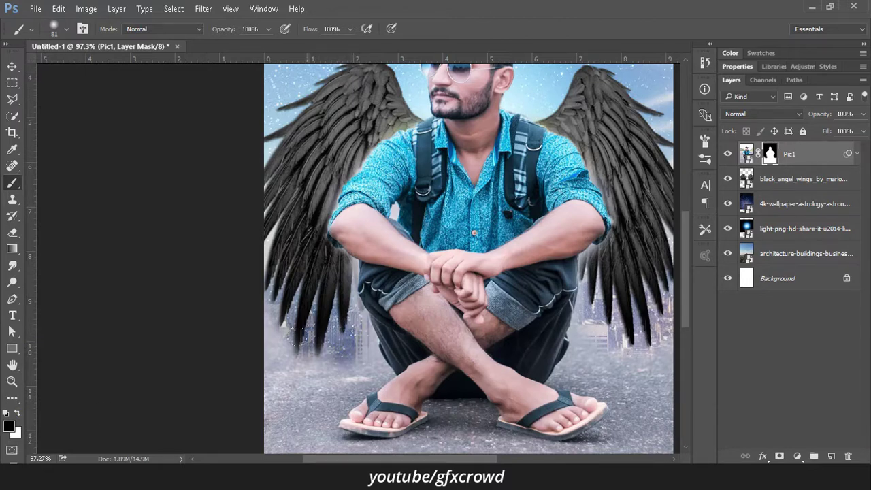
pyautogui.moveTo(295, 330)
pyautogui.mouseDown()
pyautogui.moveTo(273, 306)
pyautogui.moveTo(275, 334)
pyautogui.moveTo(271, 321)
pyautogui.mouseUp()
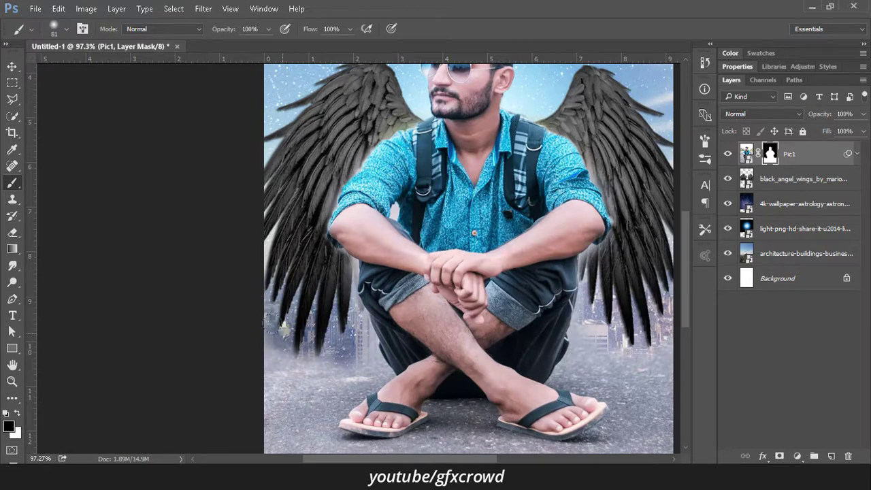
# Step: Zoom out to 50% and nudge the light-png glow layer up and right
pyautogui.press('z')
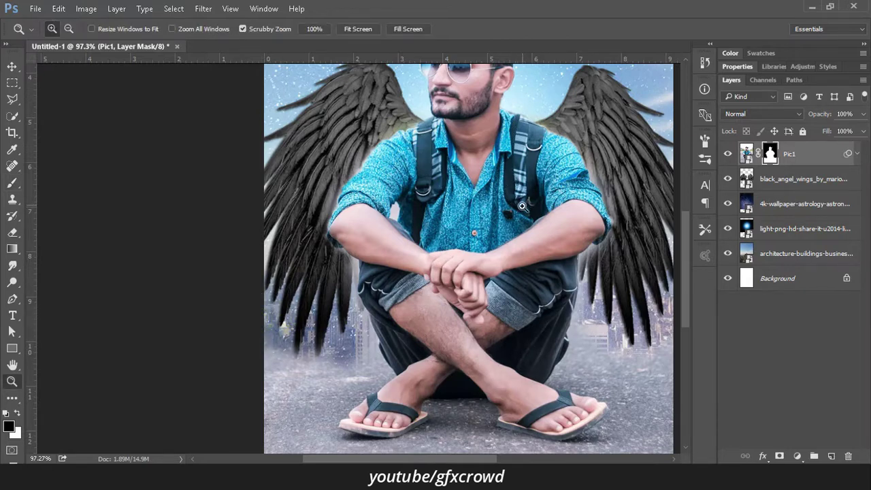
pyautogui.keyDown('alt'); pyautogui.click(532, 223); pyautogui.keyUp('alt')
pyautogui.keyDown('alt'); pyautogui.click(535, 229); pyautogui.keyUp('alt')
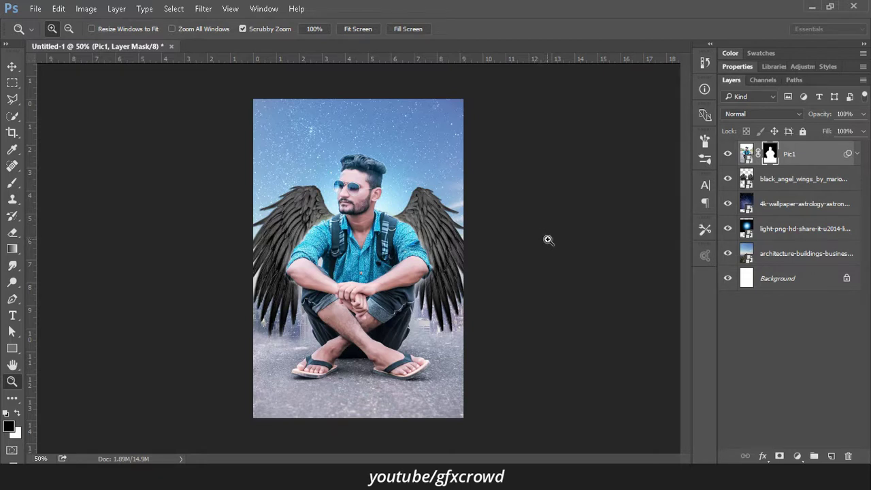
pyautogui.click(796, 225)
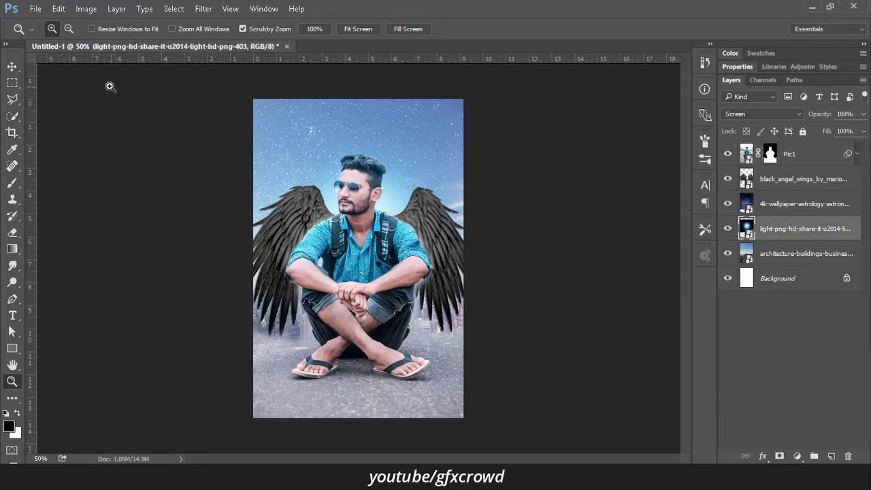
pyautogui.click(12, 67)
pyautogui.moveTo(388, 205)
pyautogui.mouseDown()
pyautogui.moveTo(383, 178)
pyautogui.moveTo(419, 179)
pyautogui.mouseUp()
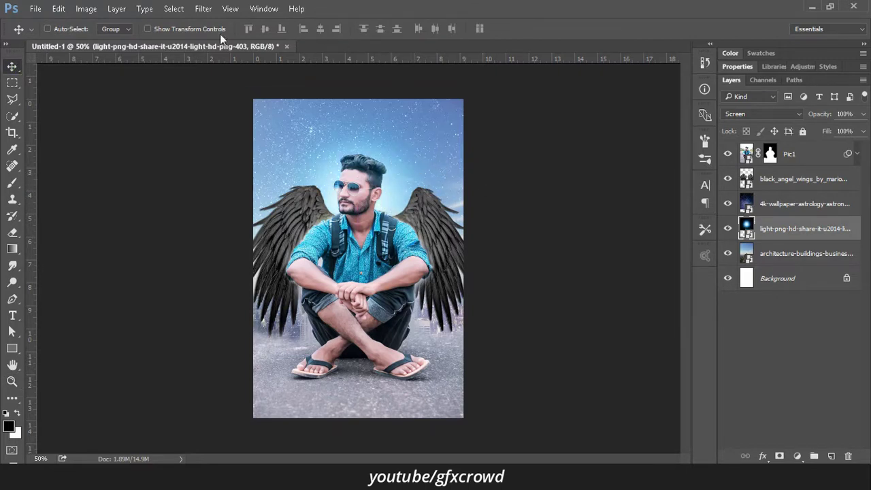
# Step: Scale the glow layer to about 249% and shift it behind the man's head
pyautogui.click(147, 29)
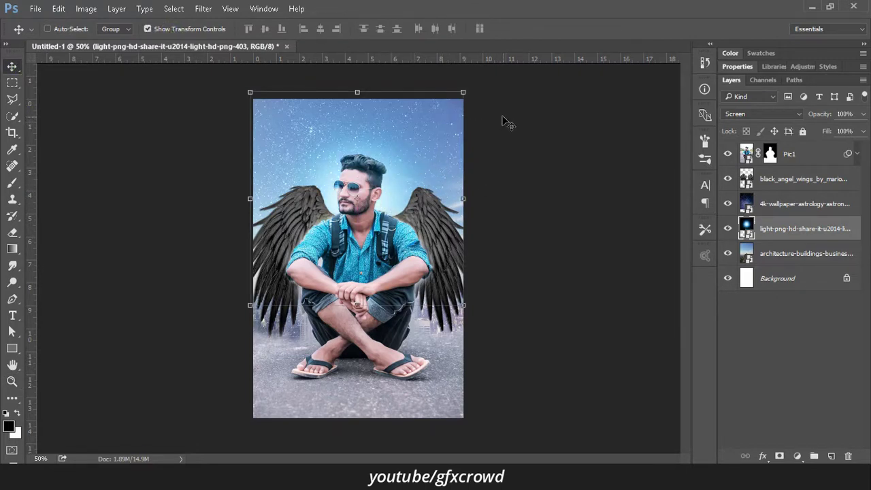
pyautogui.moveTo(464, 91); pyautogui.dragTo(516, 65)
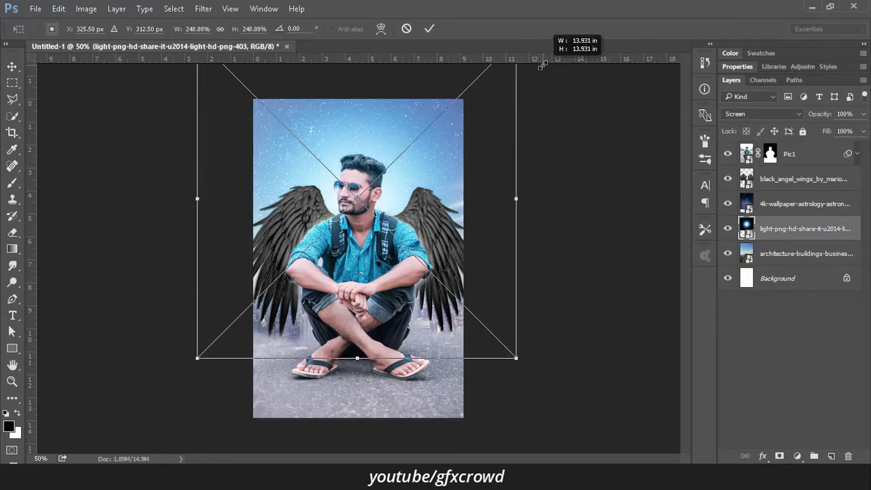
pyautogui.moveTo(467, 164); pyautogui.dragTo(449, 179)
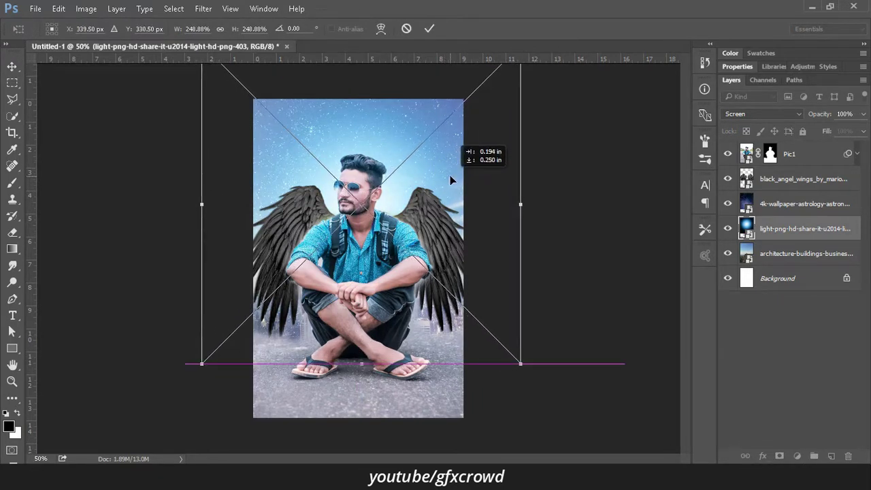
pyautogui.moveTo(450, 175); pyautogui.dragTo(450, 175)
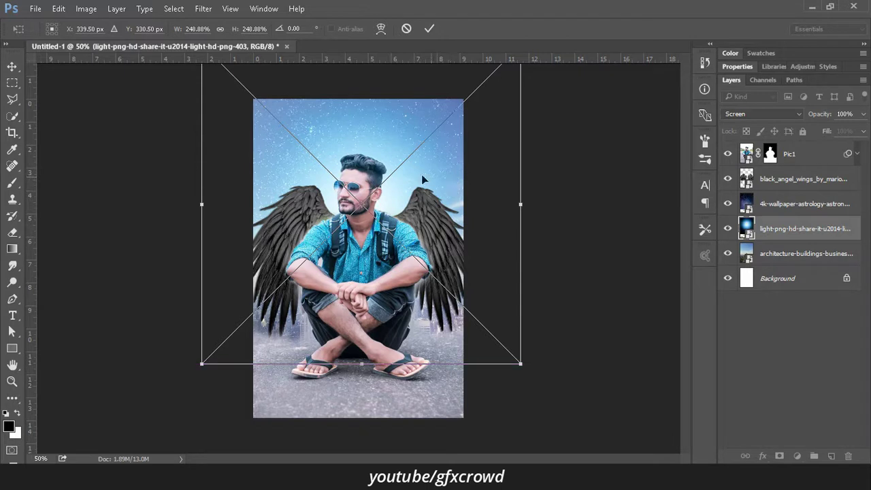
pyautogui.click(429, 28)
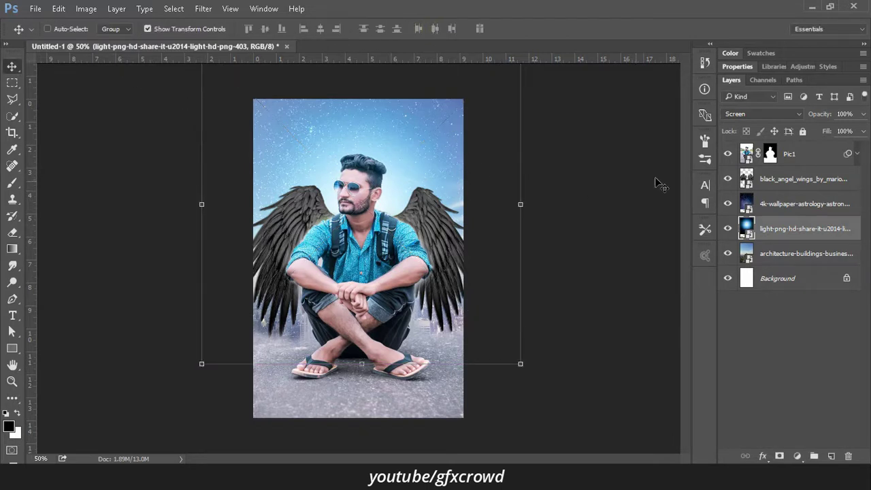
# Step: With Pic1 selected, select all, Copy Merged and paste the composite as Layer 1
pyautogui.click(169, 30)
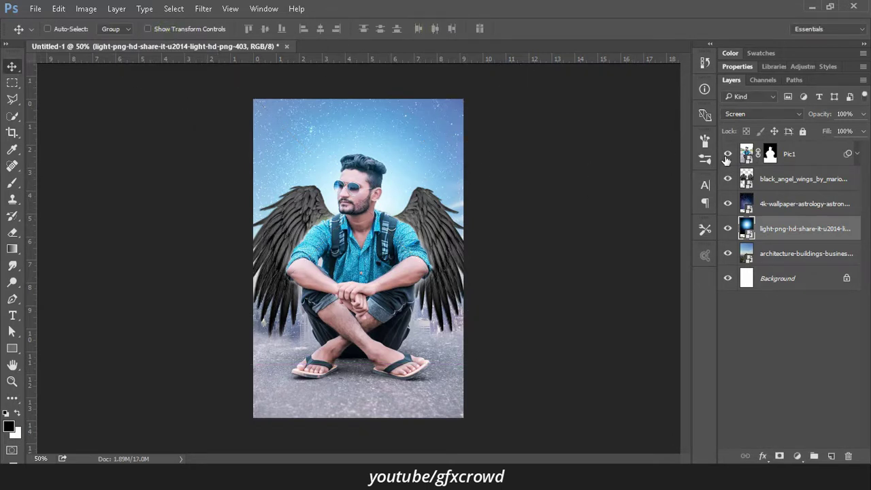
pyautogui.click(820, 157)
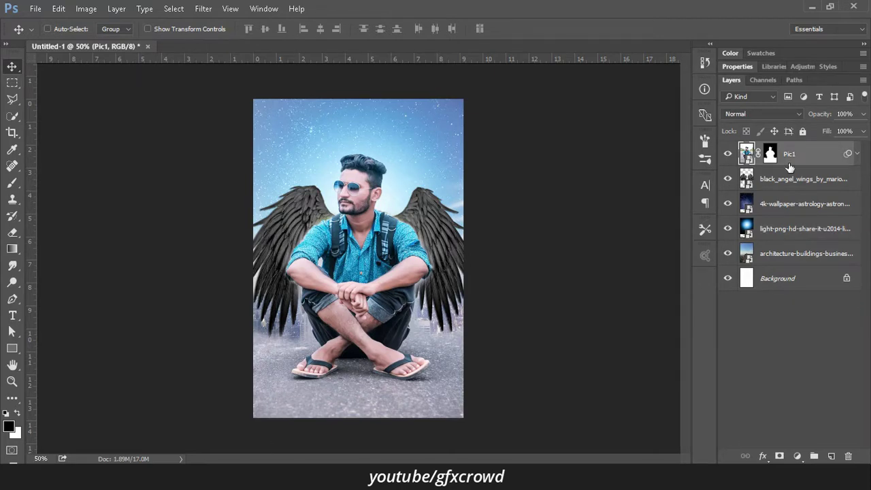
pyautogui.click(179, 9)
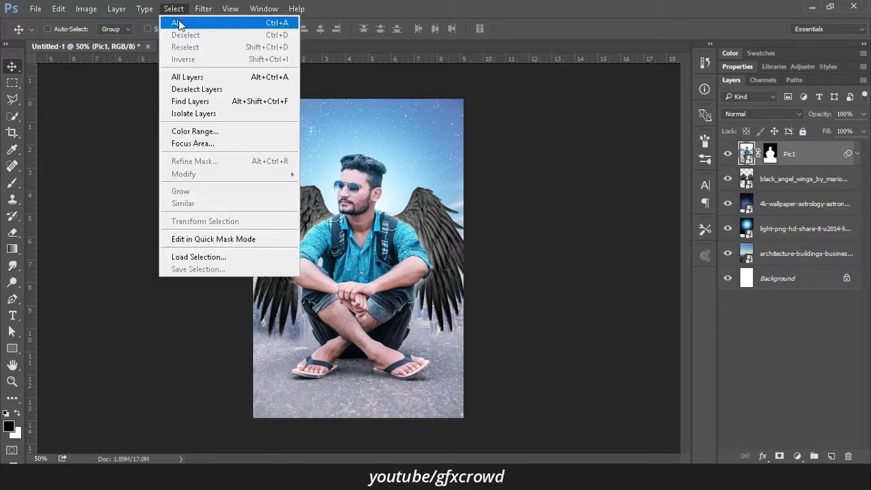
pyautogui.click(179, 22)
pyautogui.click(59, 9)
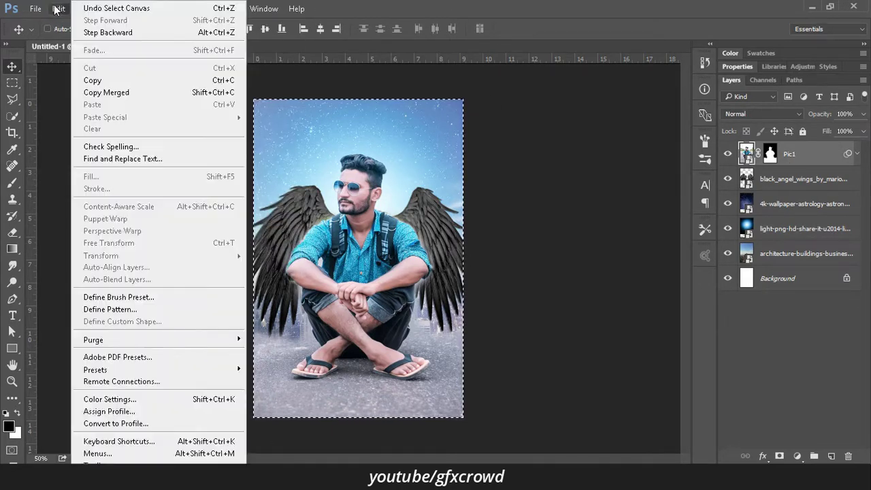
pyautogui.click(116, 92)
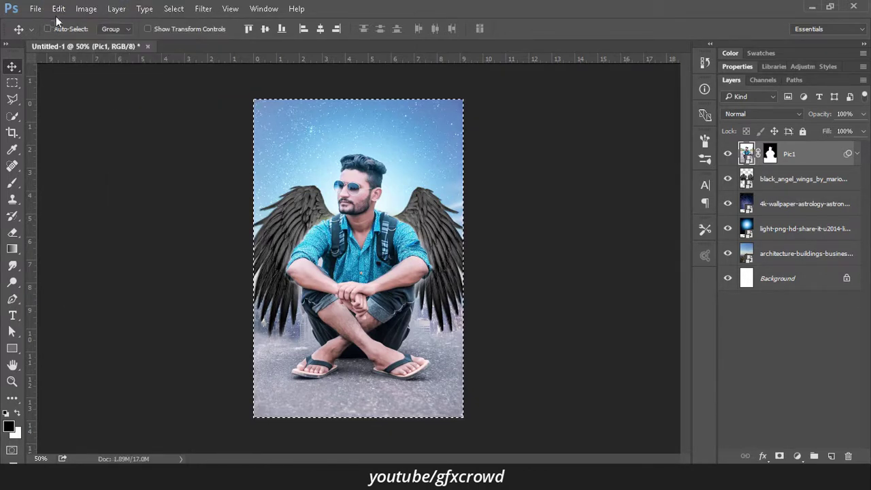
pyautogui.click(59, 11)
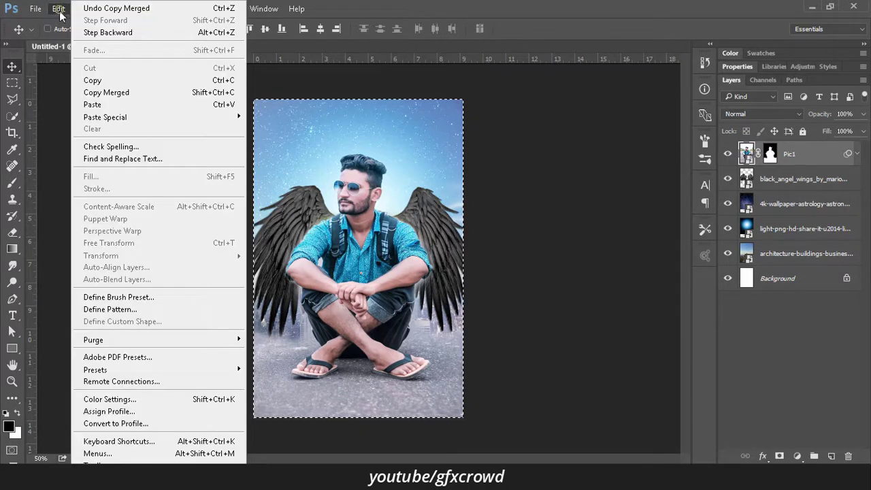
pyautogui.click(117, 105)
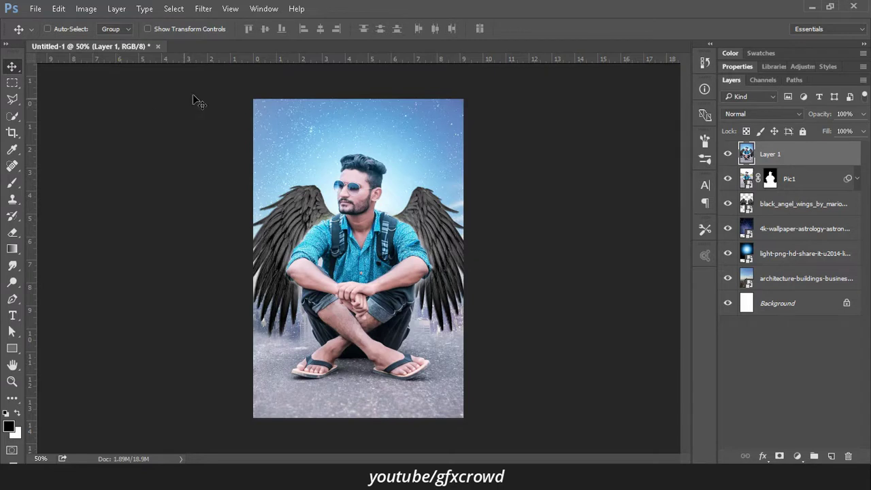
pyautogui.click(204, 9)
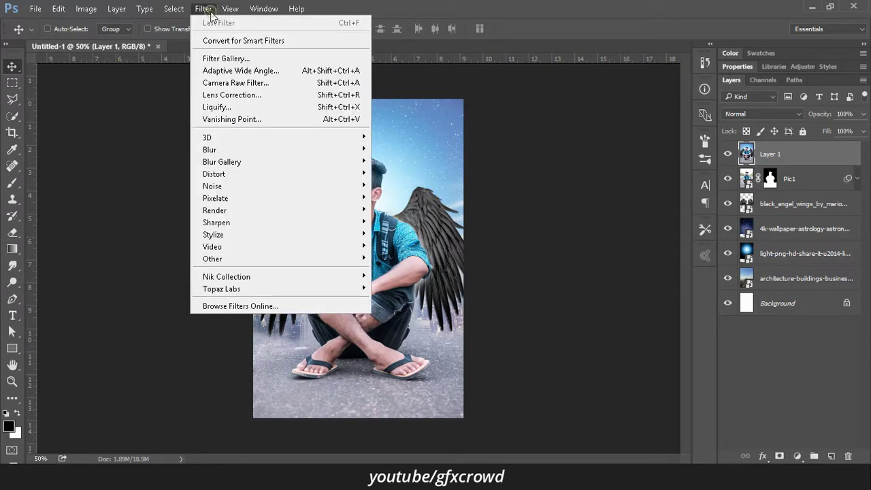
# Step: Camera Raw on Layer 1: Temperature -10, Tint +3, Exposure -0.35, Contrast +6, Clarity/Dehaze +24, Vibrance -10
pyautogui.click(228, 83)
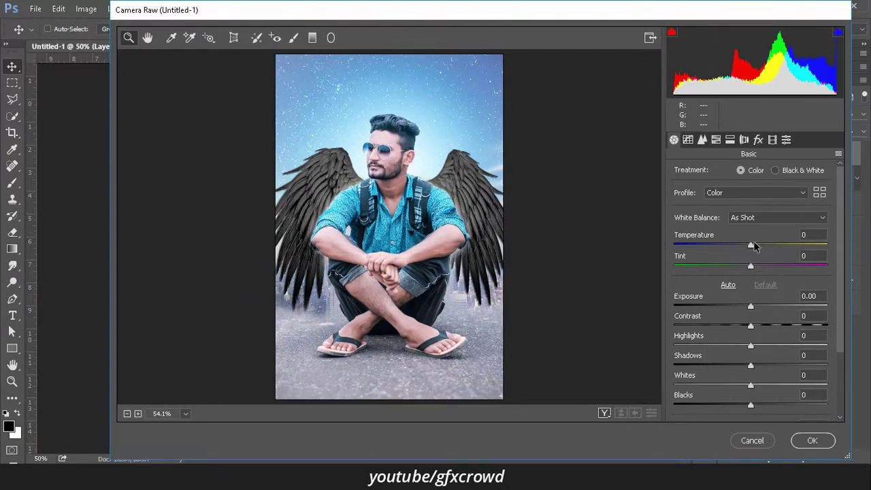
pyautogui.moveTo(751, 242); pyautogui.dragTo(746, 242)
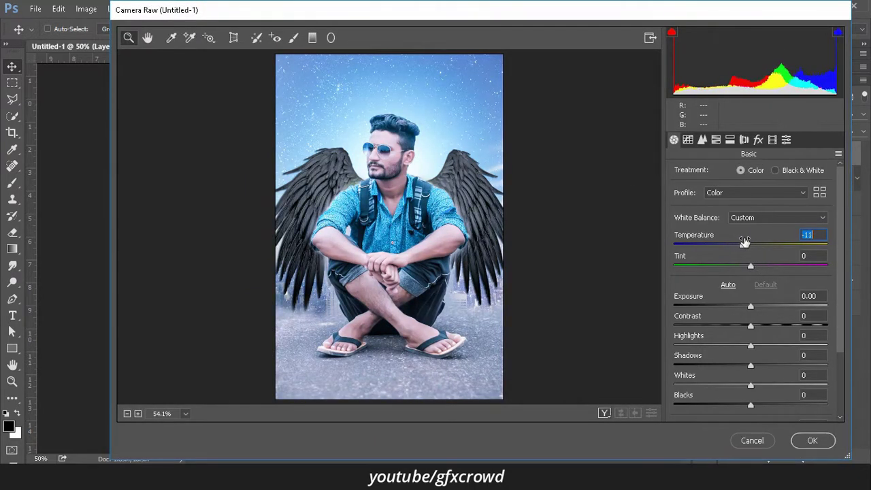
pyautogui.moveTo(750, 265); pyautogui.dragTo(753, 266)
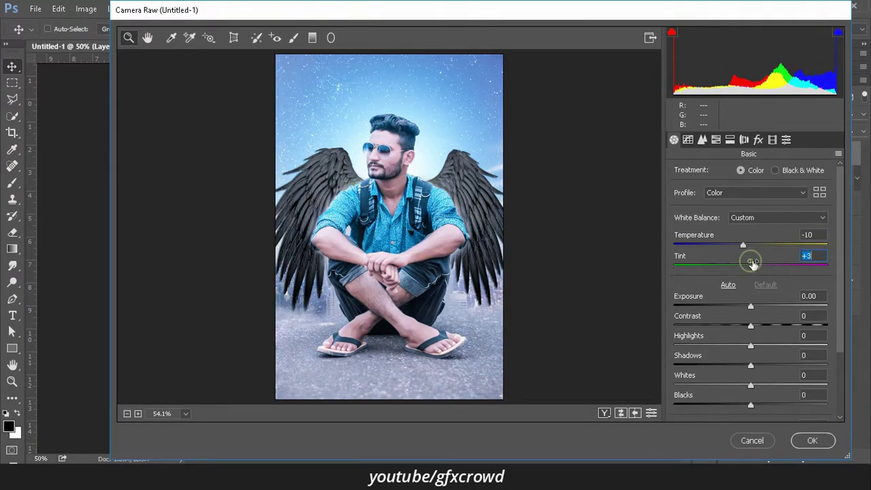
pyautogui.moveTo(750, 306); pyautogui.dragTo(755, 325)
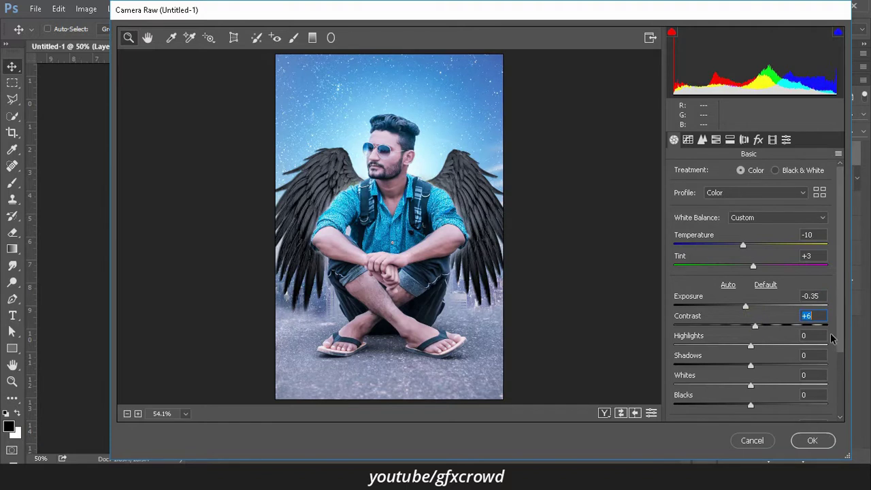
pyautogui.moveTo(841, 338); pyautogui.dragTo(840, 399)
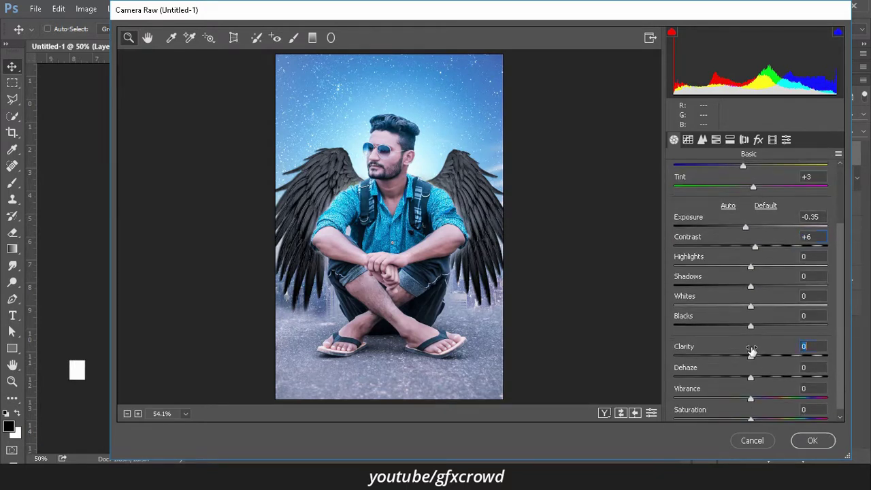
pyautogui.moveTo(751, 351)
pyautogui.mouseDown()
pyautogui.moveTo(778, 351)
pyautogui.moveTo(747, 368)
pyautogui.moveTo(767, 374)
pyautogui.mouseUp()
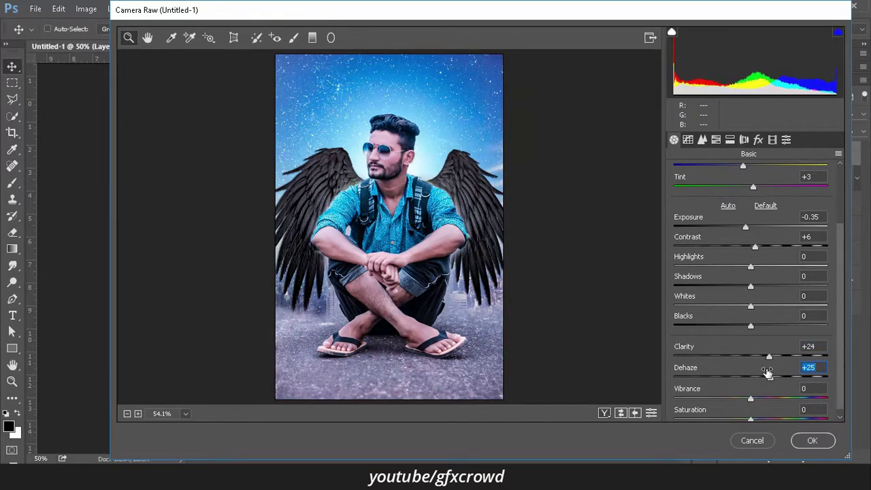
pyautogui.moveTo(750, 398)
pyautogui.mouseDown()
pyautogui.moveTo(760, 397)
pyautogui.moveTo(742, 395)
pyautogui.mouseUp()
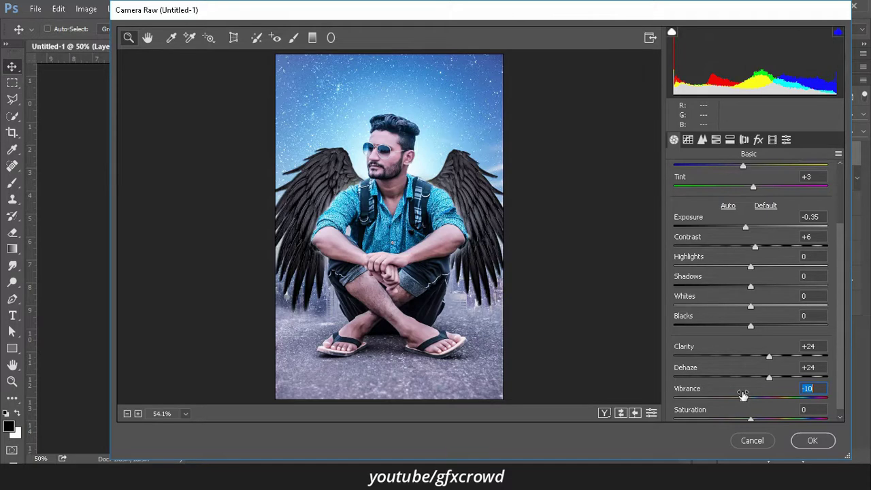
pyautogui.click(812, 440)
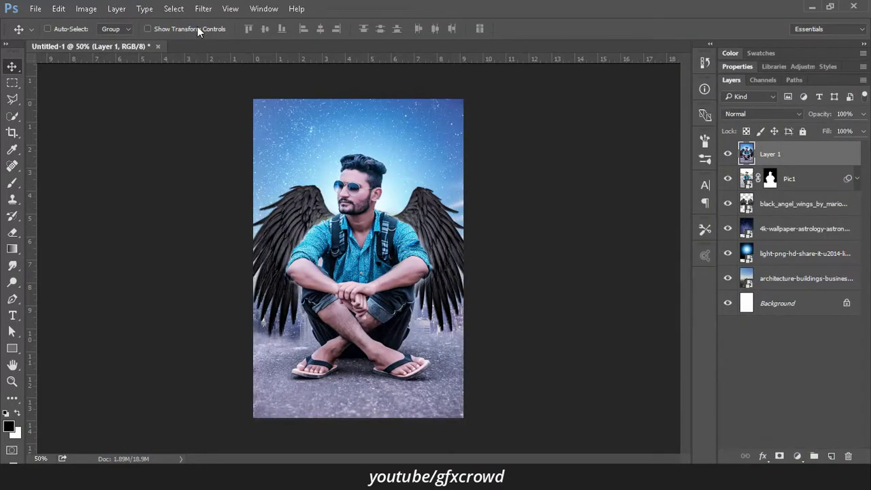
# Step: Launch Color Efex Pro 4 and apply a strengthened Cross Processing filter
pyautogui.click(203, 9)
pyautogui.moveTo(226, 276)
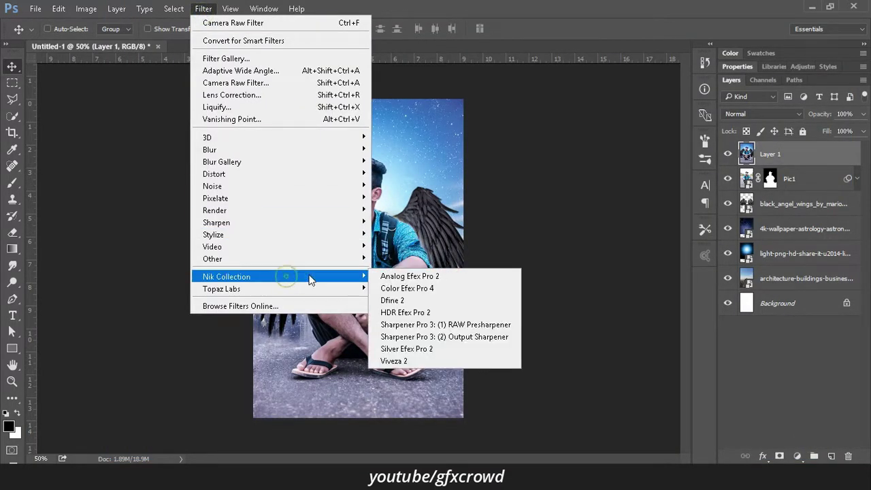
pyautogui.click(396, 288)
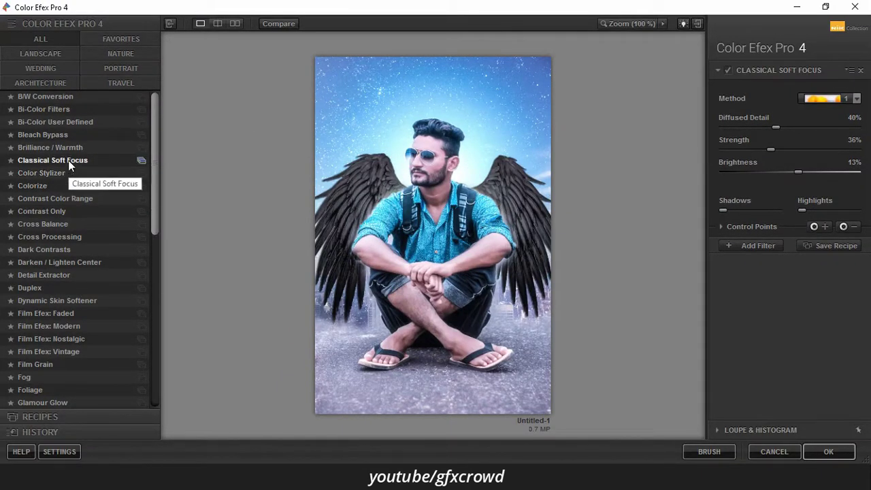
pyautogui.click(53, 239)
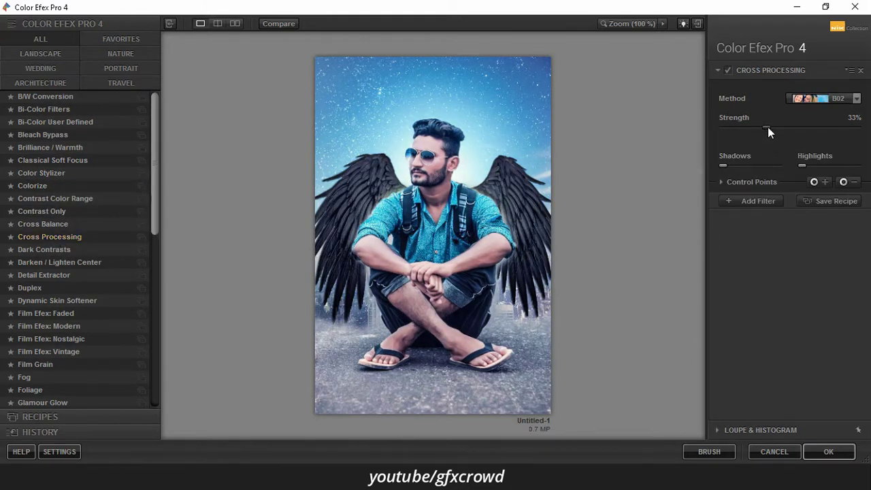
pyautogui.moveTo(766, 127)
pyautogui.mouseDown()
pyautogui.moveTo(819, 127)
pyautogui.moveTo(786, 130)
pyautogui.mouseUp()
# Step: Add Cross Balance with the Daylight To Tungsten (3) preset at about 32%
pyautogui.click(766, 200)
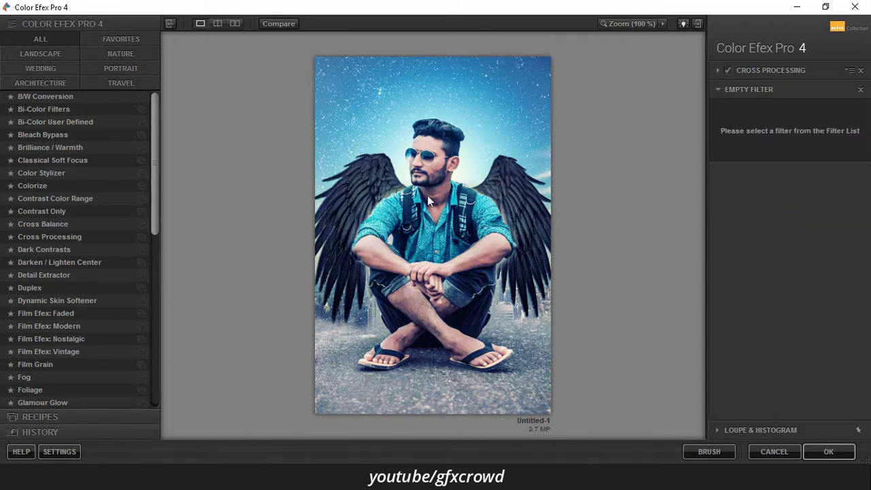
pyautogui.click(52, 225)
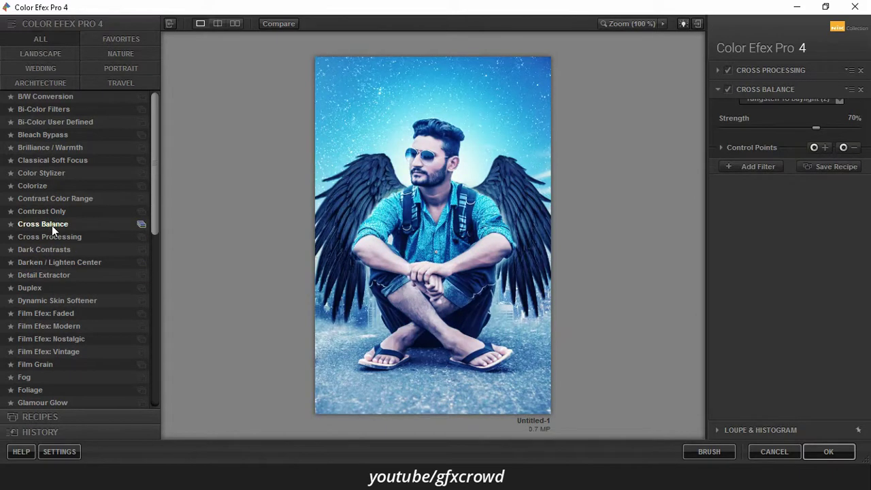
pyautogui.moveTo(819, 147)
pyautogui.mouseDown()
pyautogui.moveTo(765, 148)
pyautogui.moveTo(777, 147)
pyautogui.mouseUp()
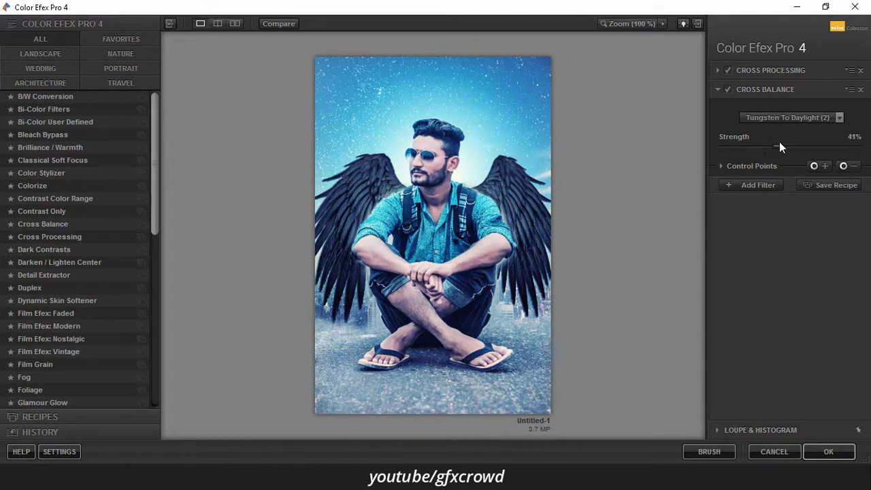
pyautogui.click(845, 122)
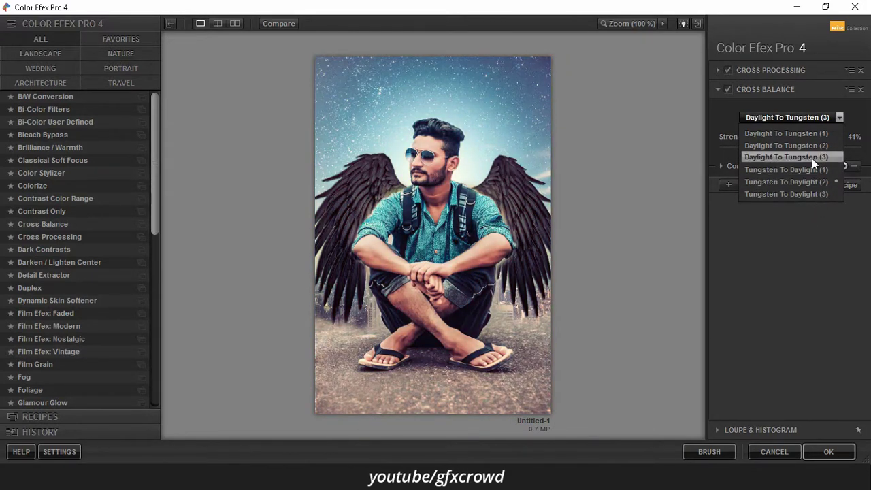
pyautogui.click(811, 158)
pyautogui.moveTo(776, 147)
pyautogui.mouseDown()
pyautogui.moveTo(814, 146)
pyautogui.moveTo(766, 151)
pyautogui.mouseUp()
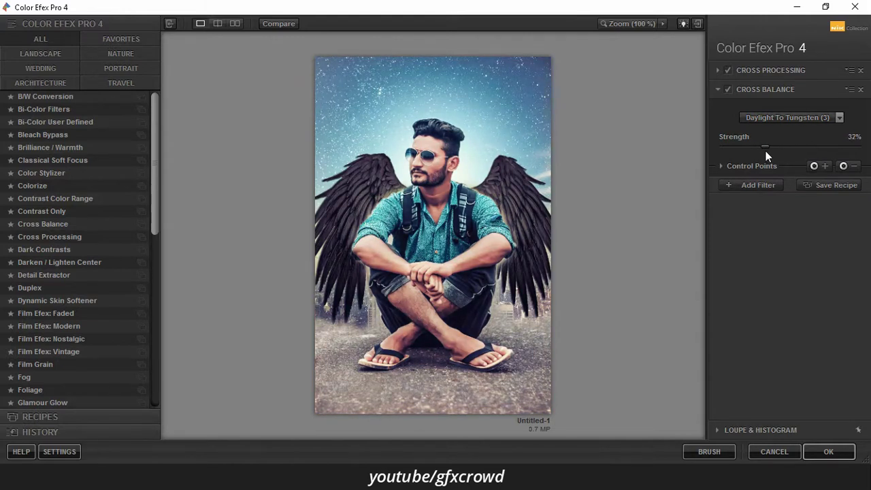
# Step: Add an Ink filter at about 25% strength
pyautogui.click(761, 186)
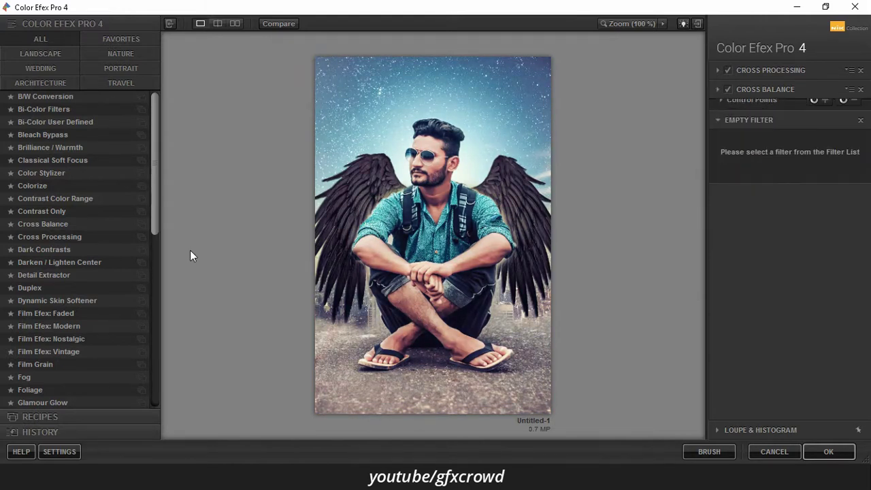
pyautogui.moveTo(157, 208); pyautogui.dragTo(167, 302)
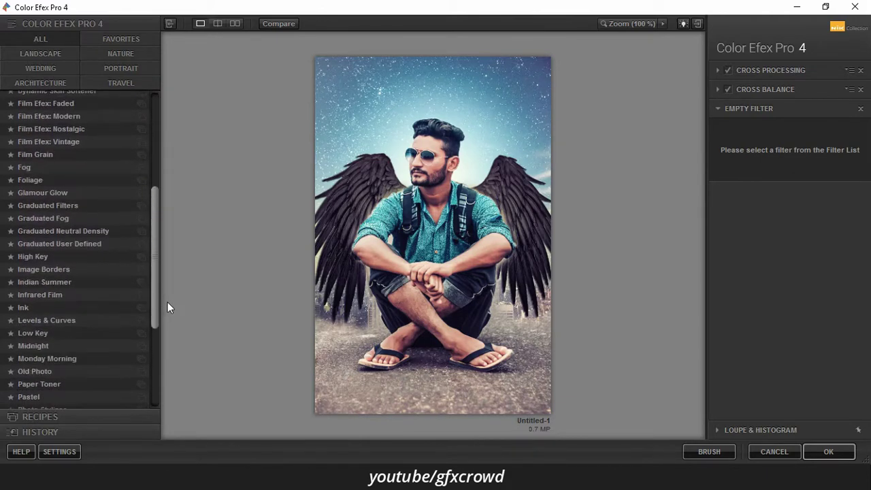
pyautogui.click(24, 310)
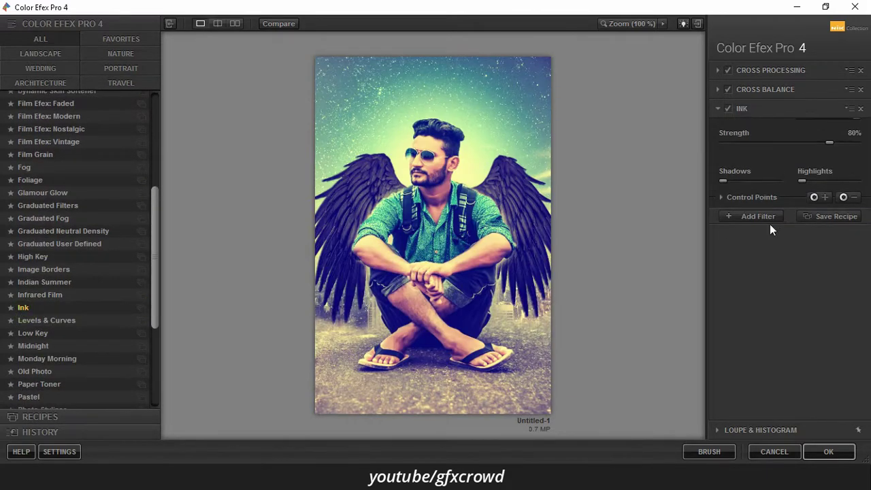
pyautogui.moveTo(828, 164); pyautogui.dragTo(756, 168)
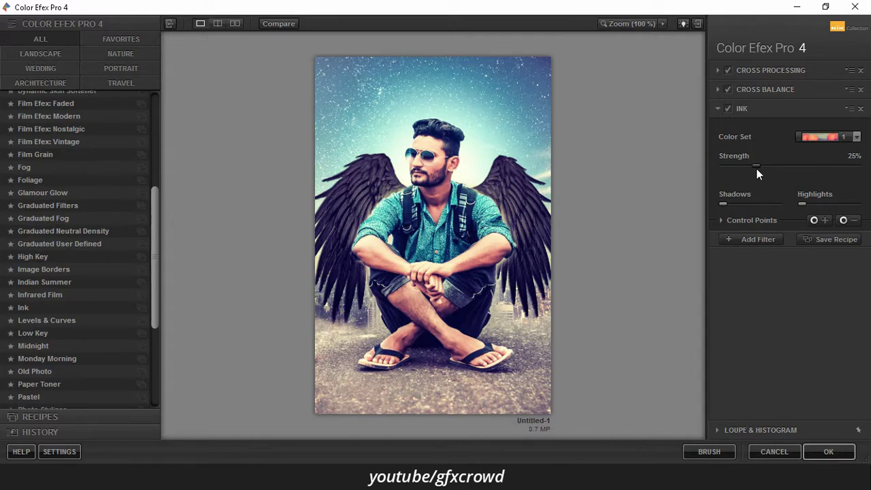
# Step: Add a Detail Extractor at 13% with adjusted contrast
pyautogui.click(752, 243)
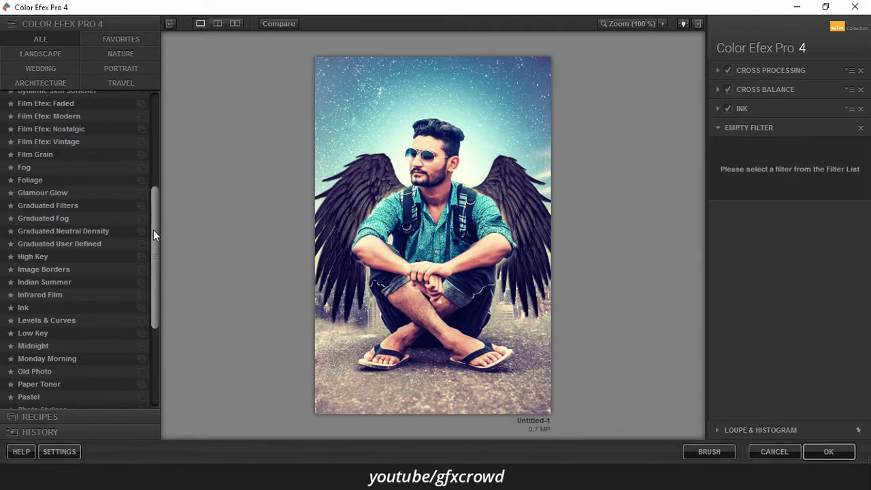
pyautogui.moveTo(153, 230); pyautogui.dragTo(171, 179)
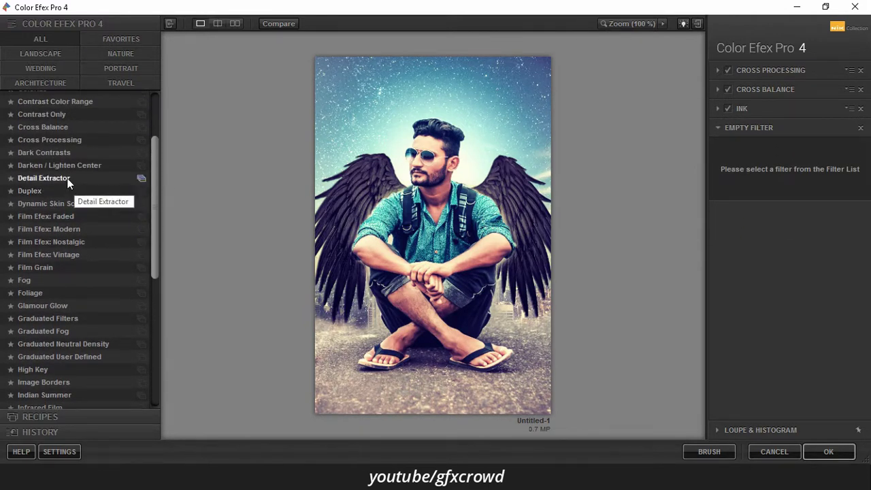
pyautogui.click(44, 177)
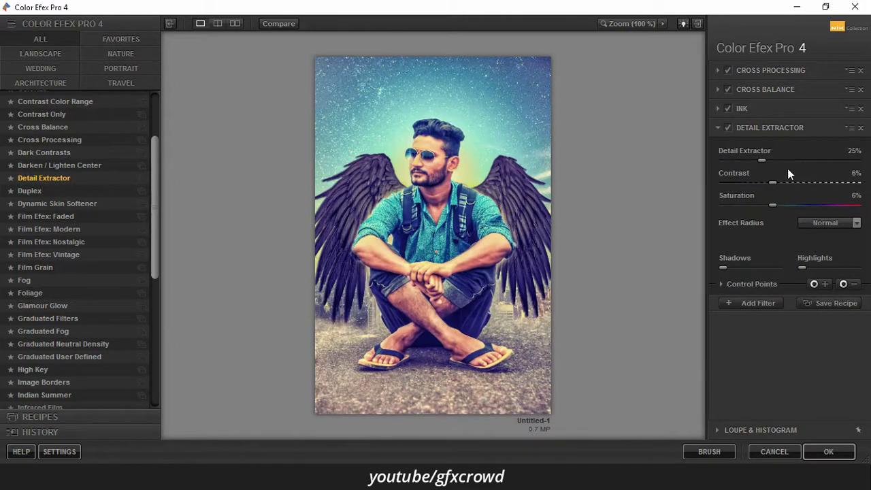
pyautogui.moveTo(761, 159)
pyautogui.mouseDown()
pyautogui.moveTo(735, 156)
pyautogui.moveTo(746, 157)
pyautogui.mouseUp()
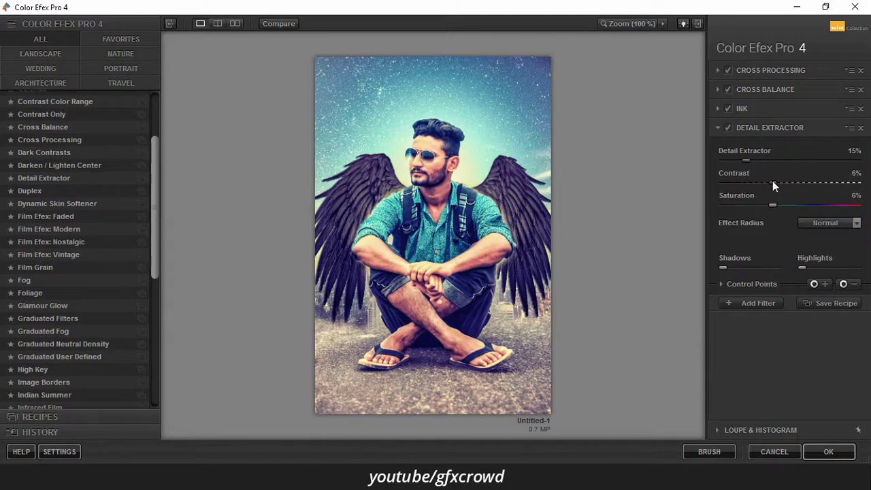
pyautogui.moveTo(798, 181)
pyautogui.mouseDown()
pyautogui.moveTo(783, 181)
pyautogui.moveTo(793, 202)
pyautogui.moveTo(753, 201)
pyautogui.mouseUp()
pyautogui.moveTo(751, 162)
pyautogui.mouseDown()
pyautogui.moveTo(758, 167)
pyautogui.moveTo(744, 166)
pyautogui.mouseUp()
# Step: Apply the Color Efex grade, then cool the new layer's temperature slightly in Camera Raw
pyautogui.click(850, 452)
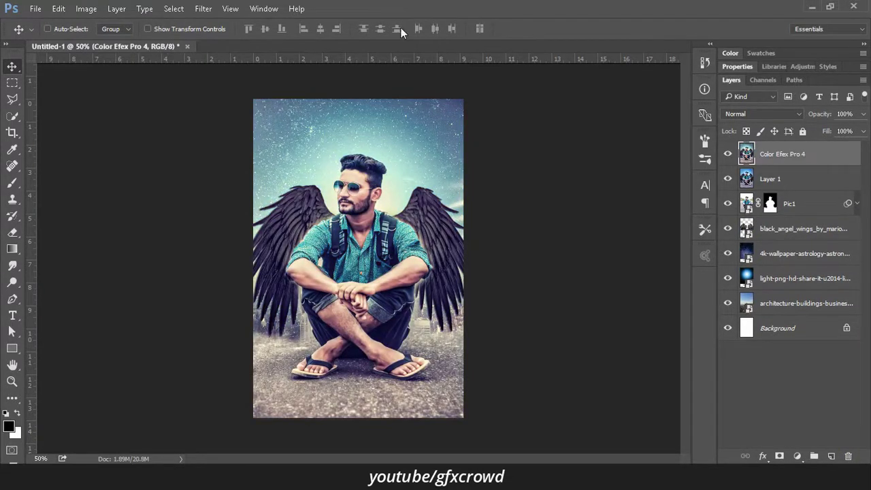
pyautogui.click(204, 8)
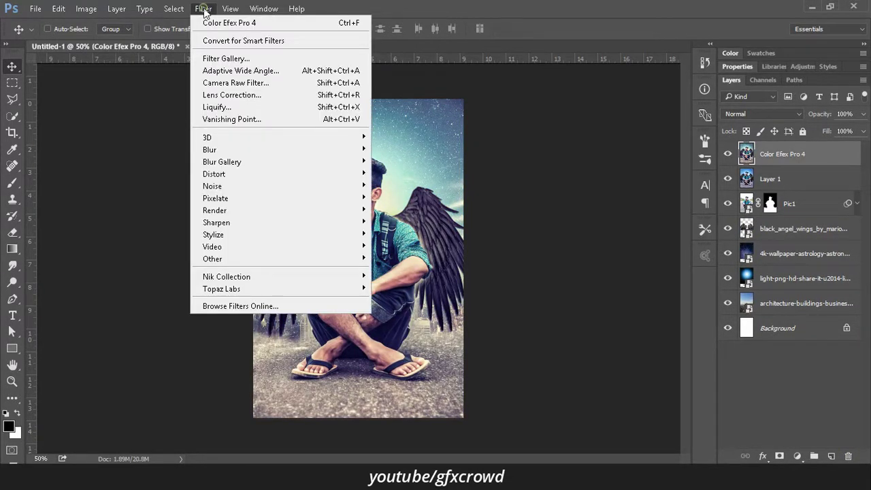
pyautogui.click(231, 82)
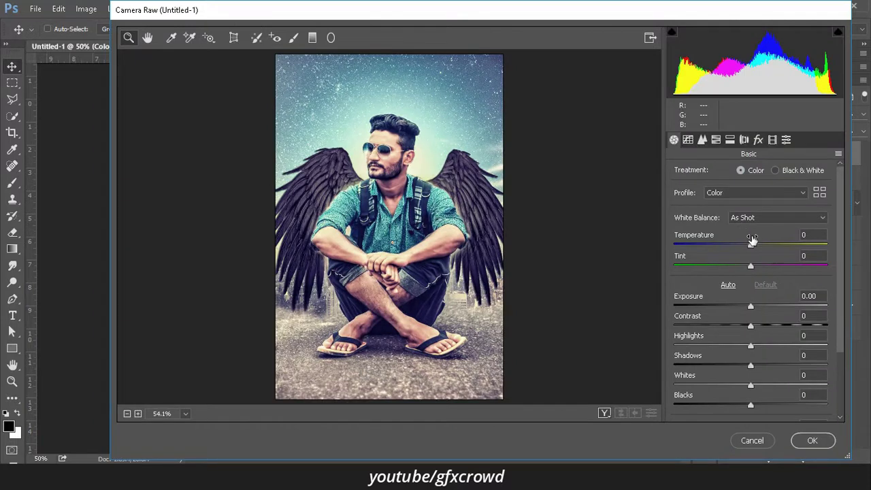
pyautogui.click(748, 242)
pyautogui.moveTo(748, 242)
pyautogui.mouseDown()
pyautogui.moveTo(756, 265)
pyautogui.moveTo(748, 244)
pyautogui.mouseUp()
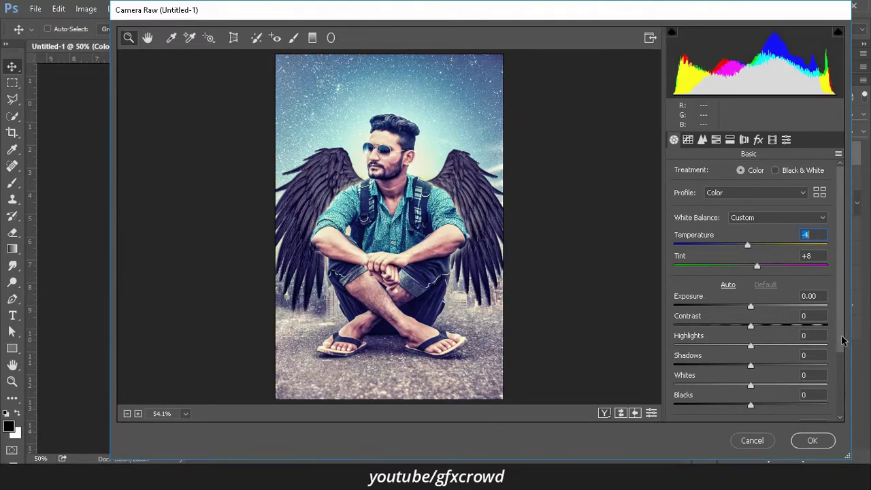
# Step: Set Clarity +30 and Dehaze +14, apply the Heavy vignetting preset, and confirm
pyautogui.scroll(-3, 844, 307)
pyautogui.moveTo(750, 345)
pyautogui.mouseDown()
pyautogui.moveTo(742, 343)
pyautogui.moveTo(770, 340)
pyautogui.moveTo(772, 364)
pyautogui.moveTo(761, 364)
pyautogui.mouseUp()
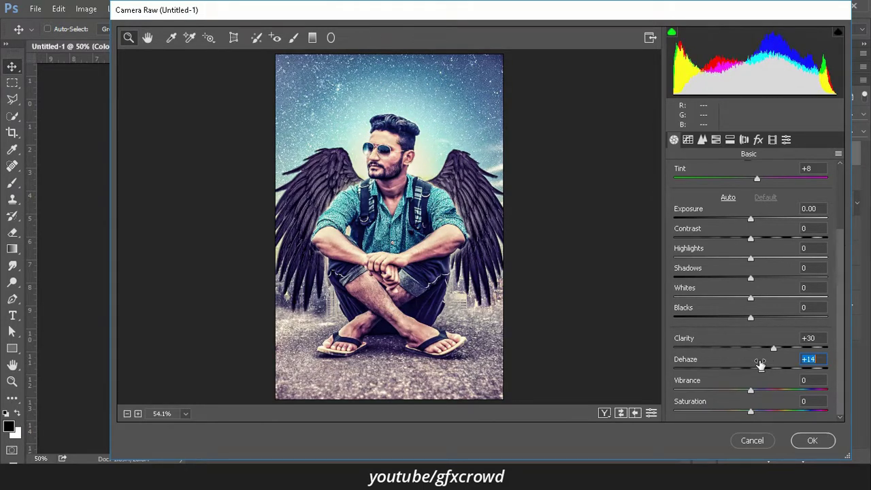
pyautogui.click(786, 140)
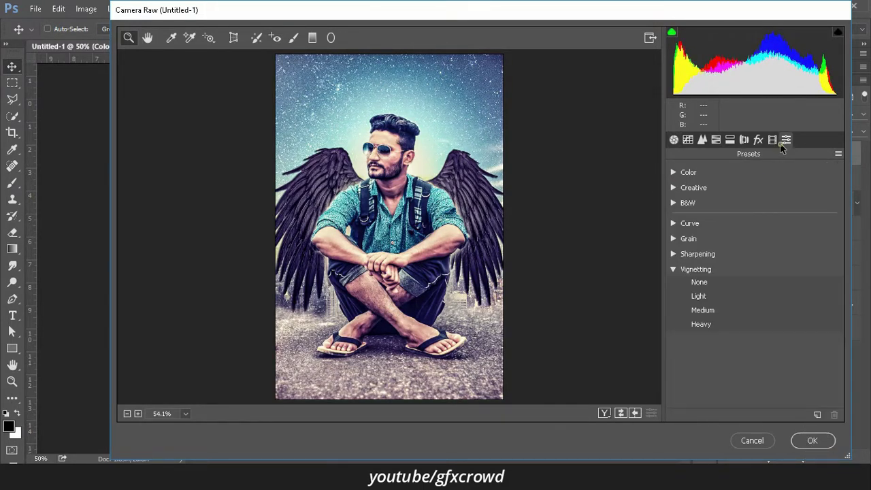
pyautogui.click(703, 325)
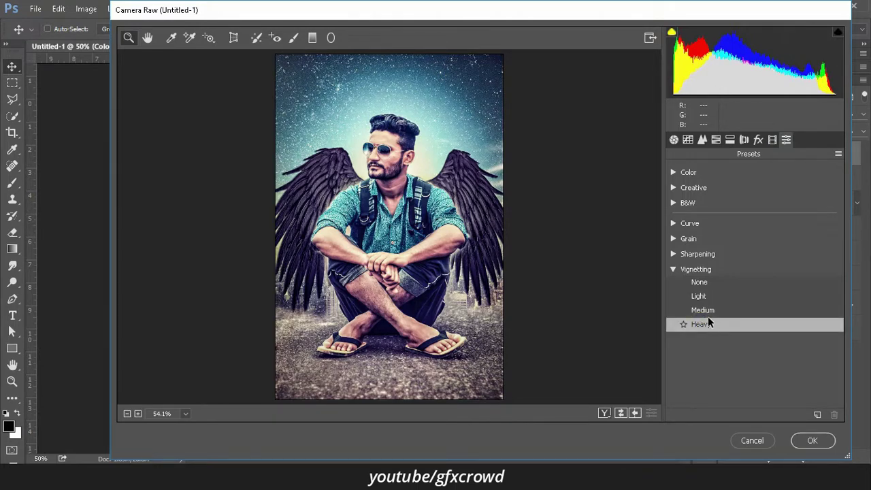
pyautogui.click(811, 441)
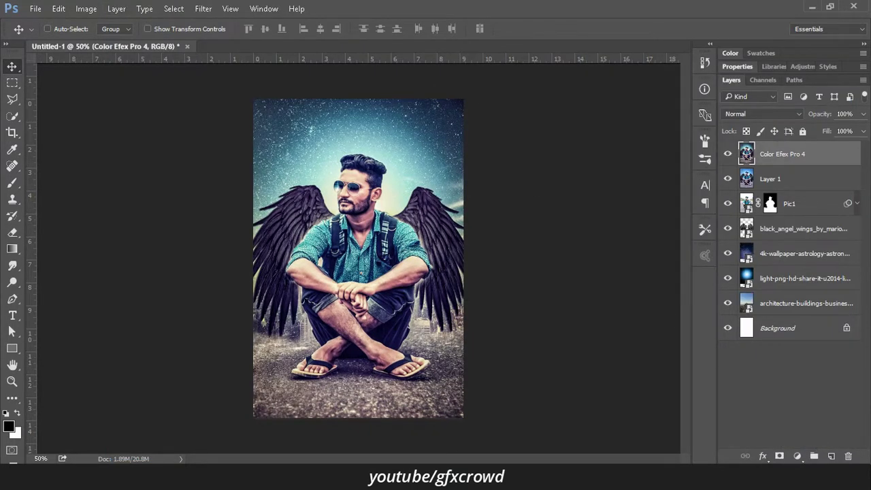
# Step: Add a Photo Filter adjustment layer using Cooling Filter (80) at 18% density
pyautogui.click(796, 456)
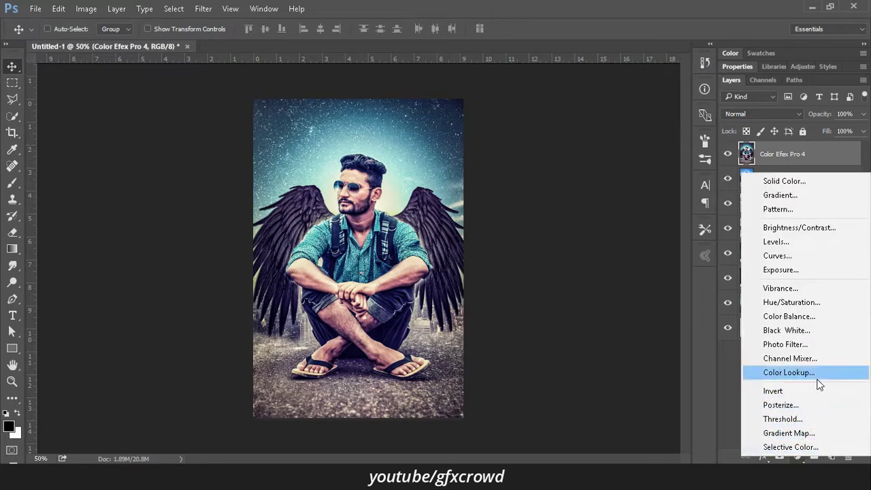
pyautogui.click(790, 344)
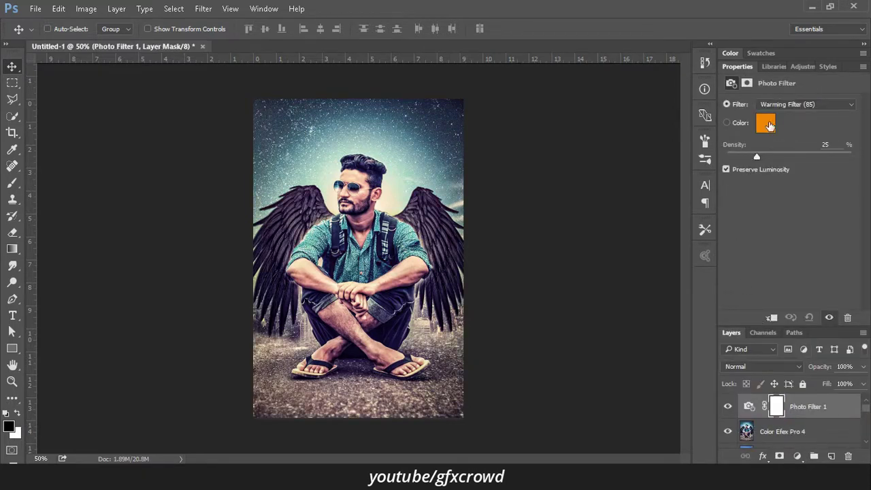
pyautogui.click(782, 106)
pyautogui.click(792, 147)
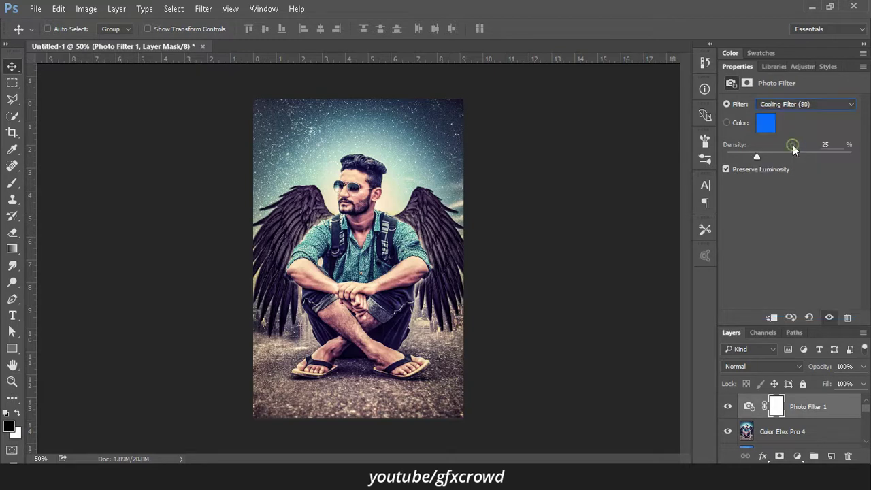
pyautogui.moveTo(754, 155)
pyautogui.mouseDown()
pyautogui.moveTo(736, 150)
pyautogui.moveTo(758, 157)
pyautogui.mouseUp()
pyautogui.moveTo(739, 156); pyautogui.dragTo(748, 155)
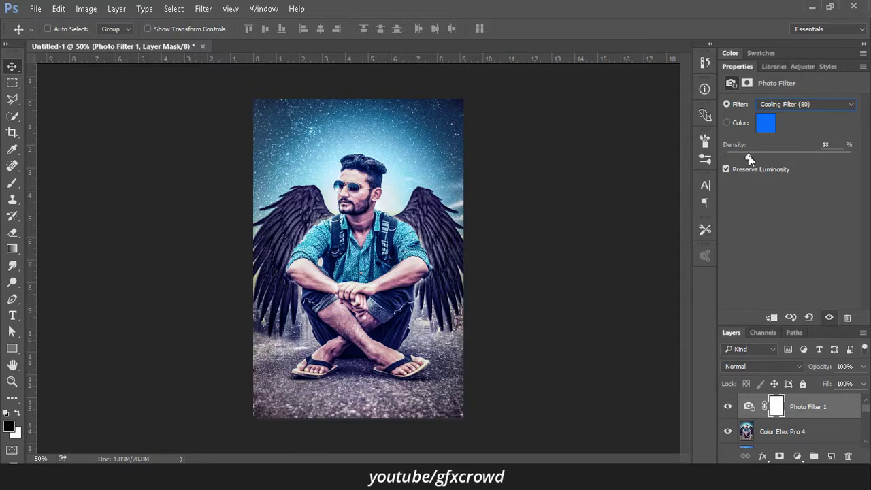
pyautogui.doubleClick(734, 70)
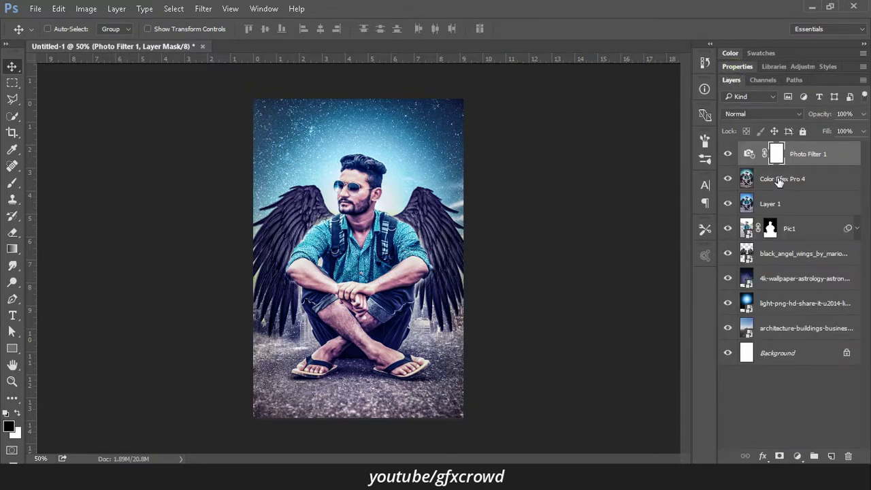
# Step: Fit the image to screen and place the heavy-snowfall-texture image as an embedded layer
pyautogui.click(11, 381)
pyautogui.hotkey('ctrl', '0')
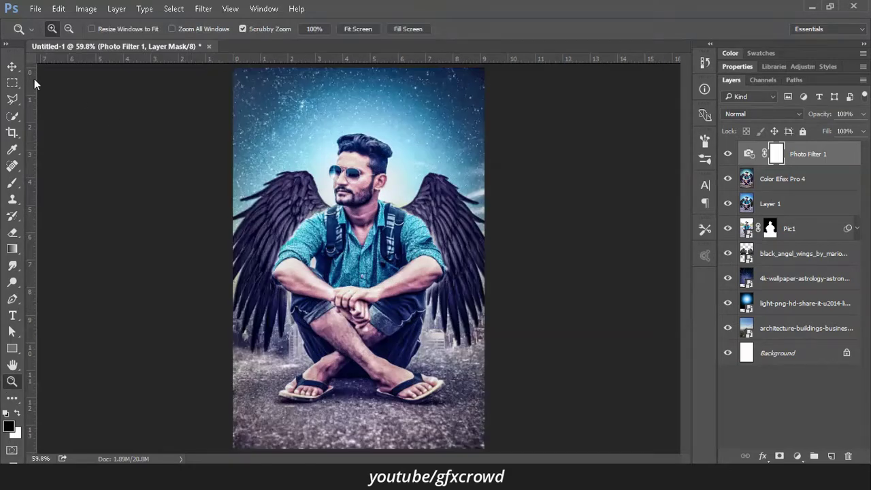
pyautogui.click(12, 66)
pyautogui.click(35, 9)
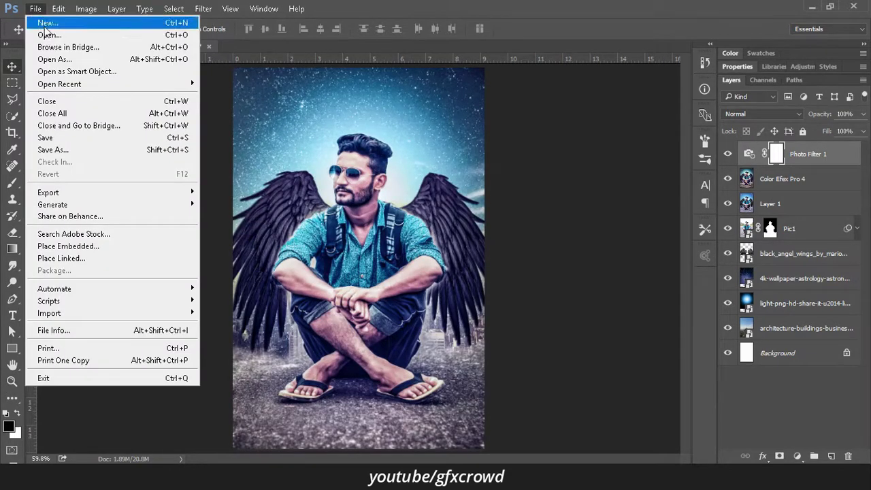
pyautogui.click(68, 246)
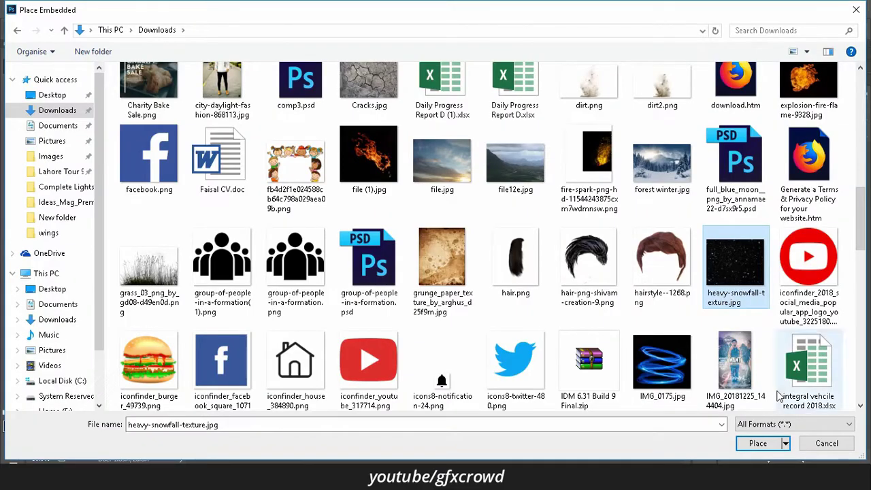
pyautogui.click(755, 443)
# Step: Rotate the snowfall 90° clockwise, enlarge it to cover the canvas, and blend in Screen mode
pyautogui.rightClick(428, 275)
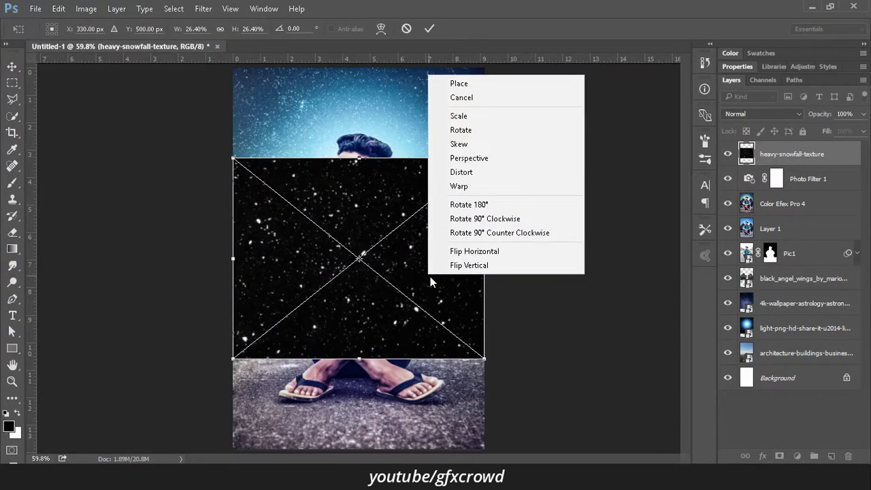
pyautogui.click(500, 219)
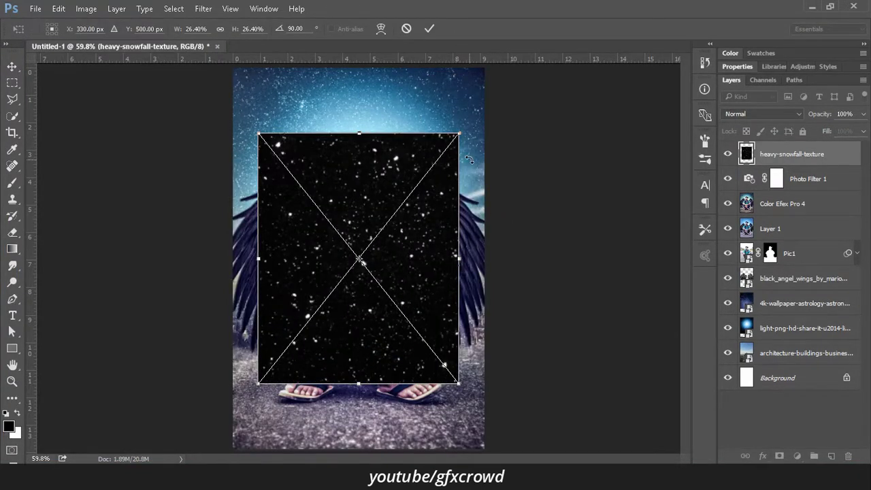
pyautogui.moveTo(459, 133); pyautogui.dragTo(550, 89)
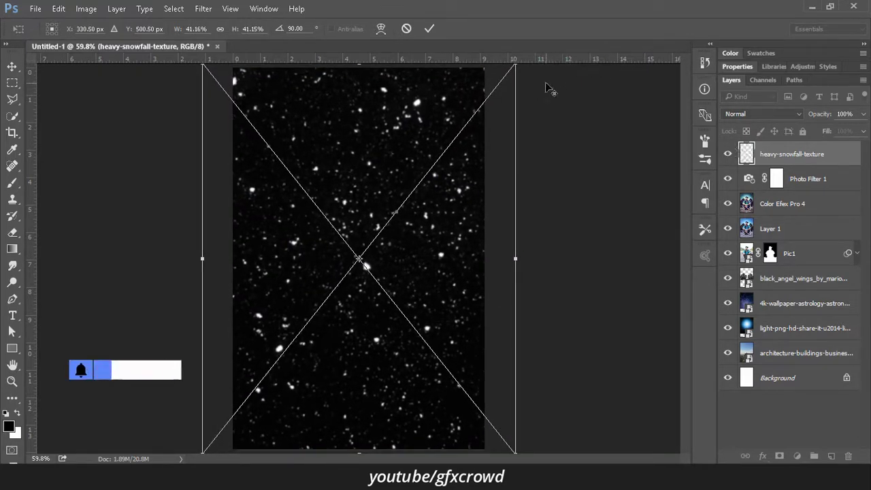
pyautogui.click(430, 29)
pyautogui.click(750, 111)
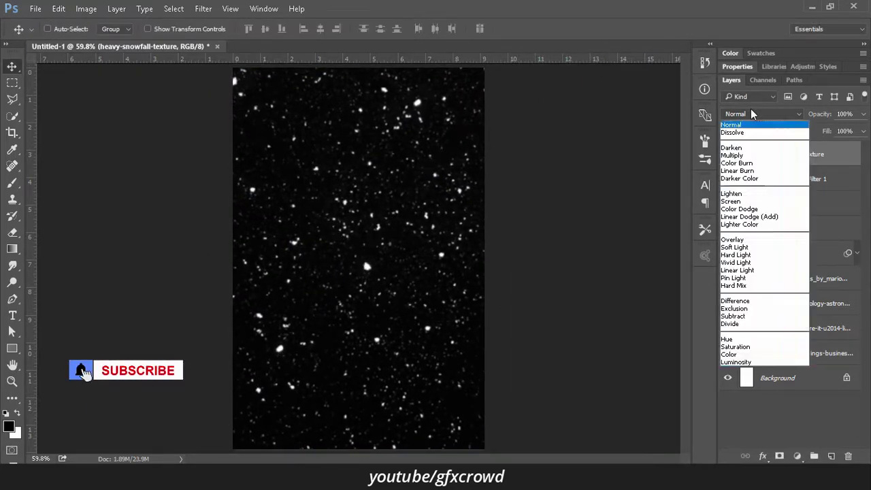
pyautogui.click(738, 201)
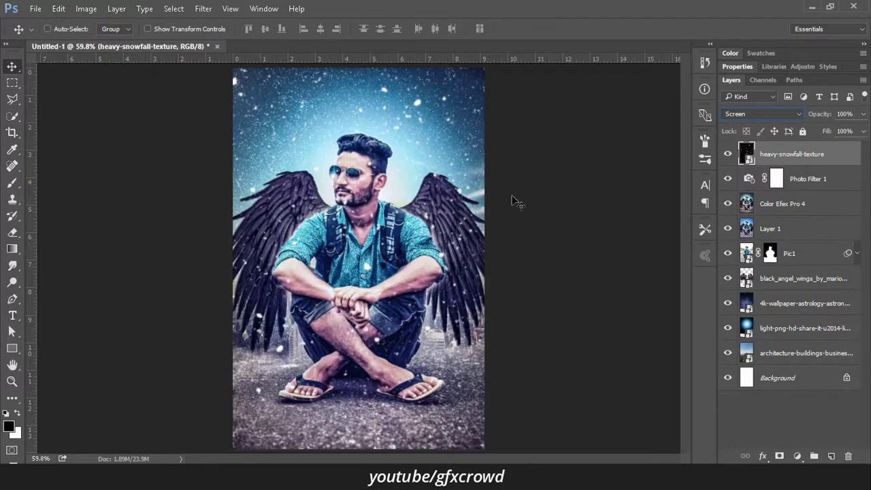
pyautogui.moveTo(388, 237); pyautogui.dragTo(386, 235)
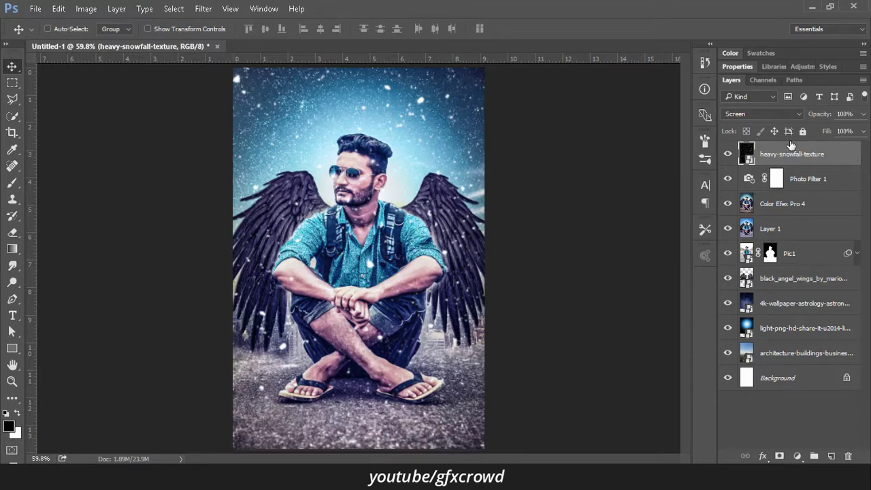
# Step: Mask the snowfall layer from the man's outline and set a 127 px brush at 52% opacity
pyautogui.keyDown('ctrl'); pyautogui.click(770, 253); pyautogui.keyUp('ctrl')
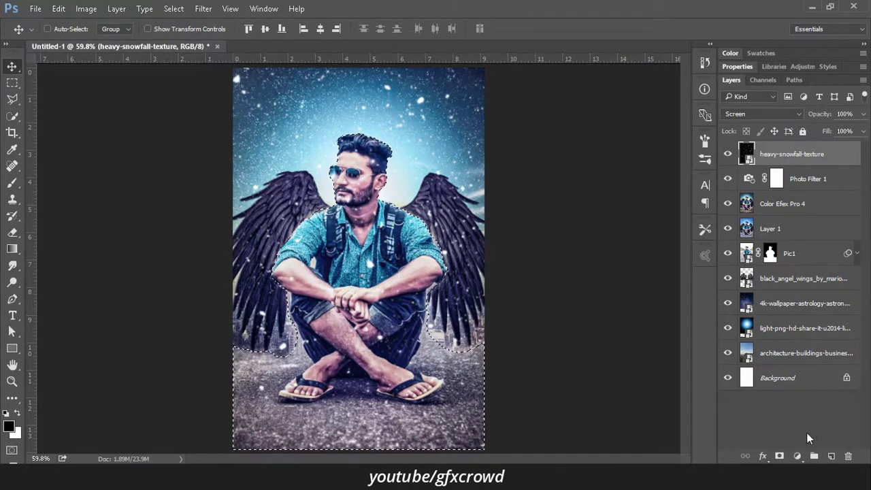
pyautogui.click(779, 456)
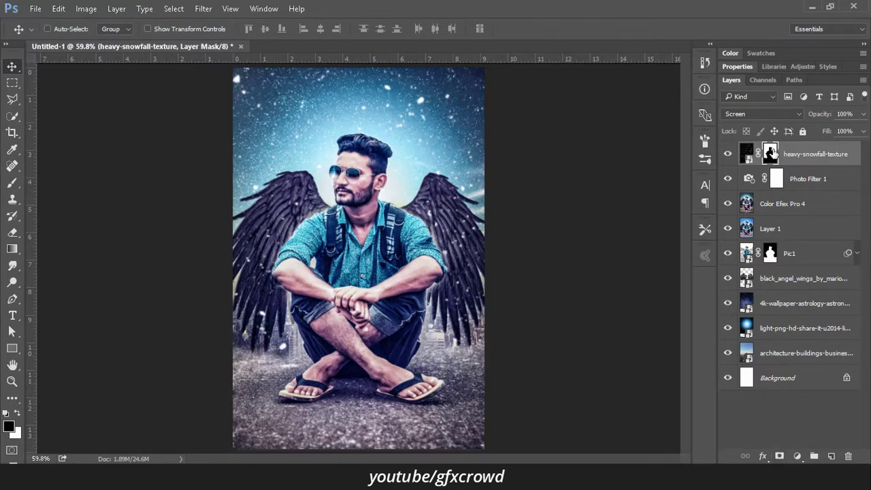
pyautogui.click(19, 180)
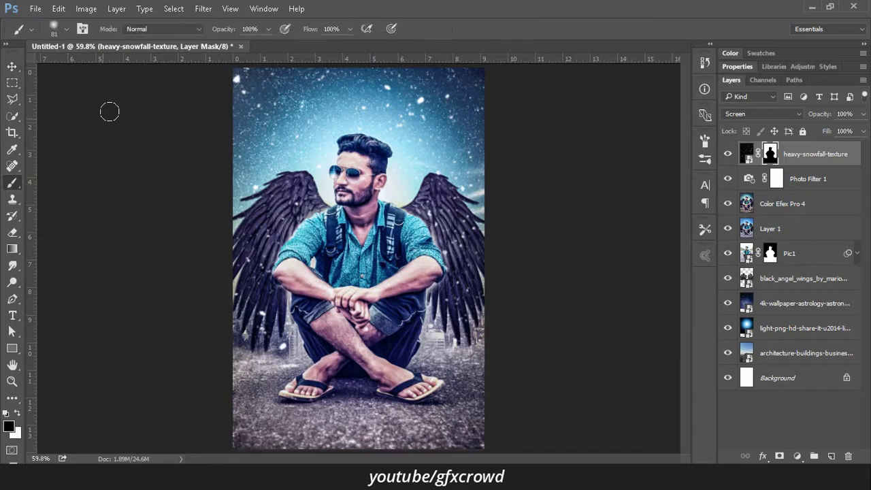
pyautogui.click(268, 30)
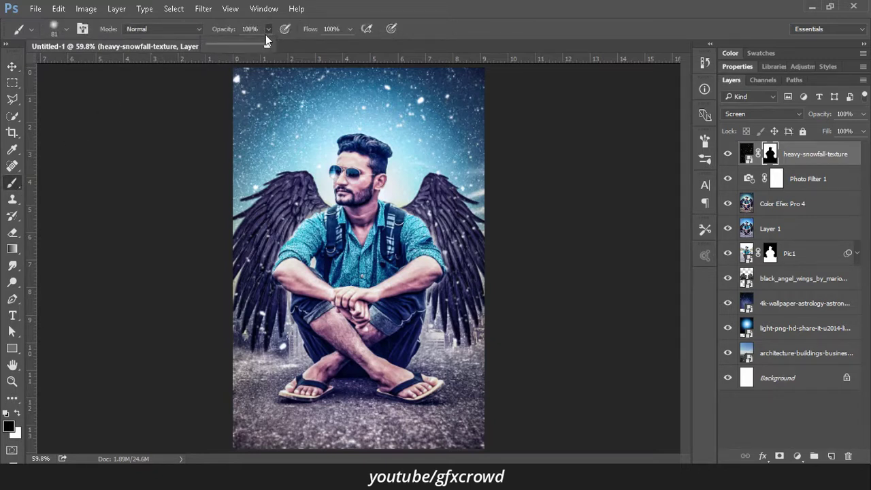
pyautogui.click(349, 28)
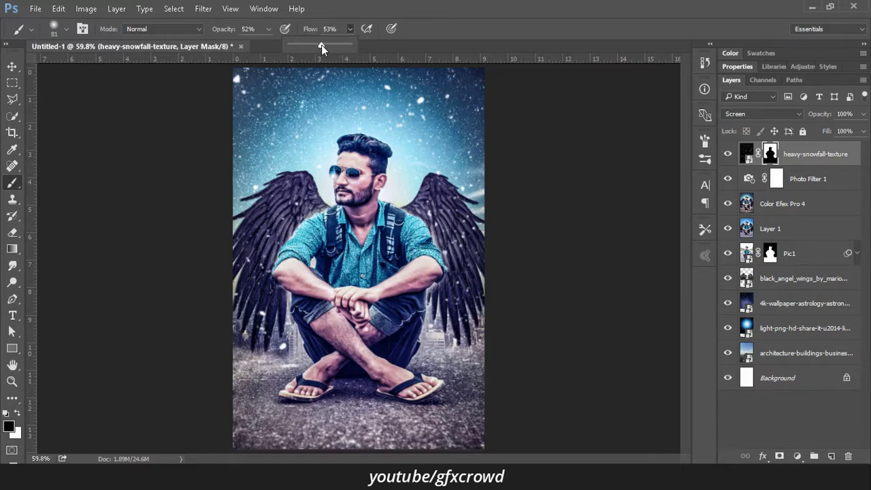
pyautogui.click(66, 29)
pyautogui.moveTo(108, 71); pyautogui.dragTo(120, 71)
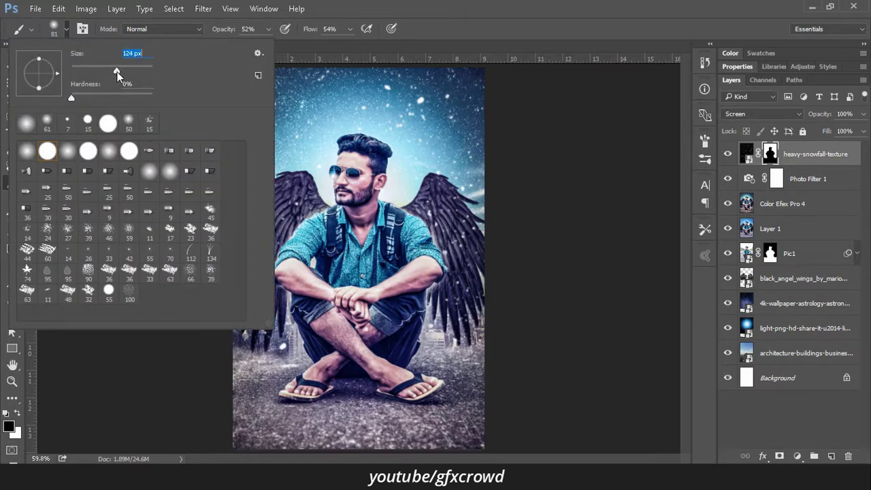
pyautogui.click(349, 177)
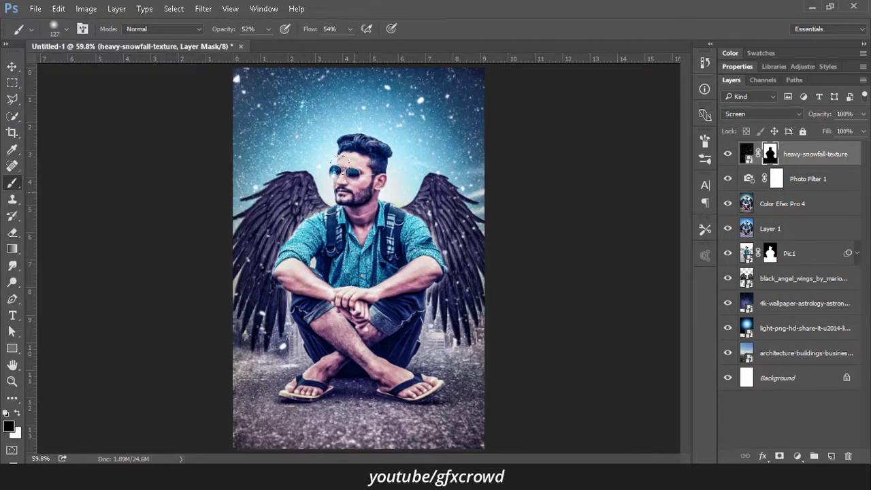
# Step: Paint white on the mask, raising opacity to 90%, to restore snow over the man's neck and chest
pyautogui.click(17, 413)
pyautogui.moveTo(378, 205); pyautogui.dragTo(379, 212)
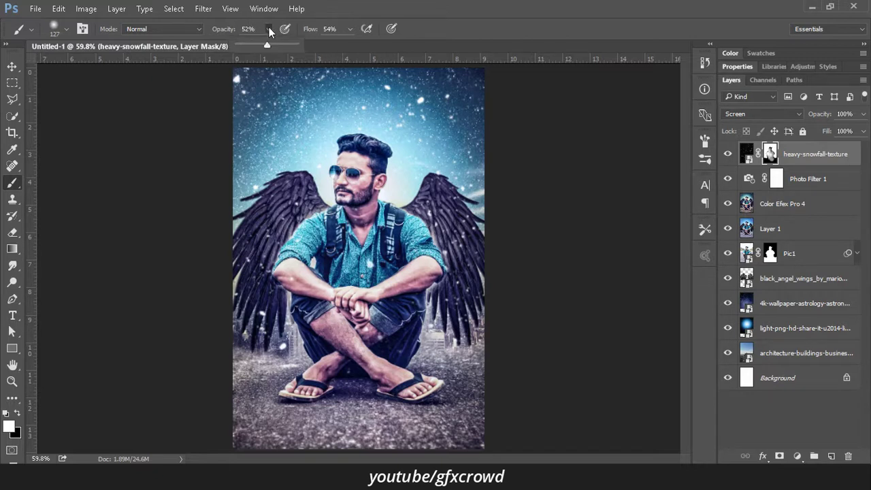
pyautogui.moveTo(269, 28); pyautogui.dragTo(294, 55)
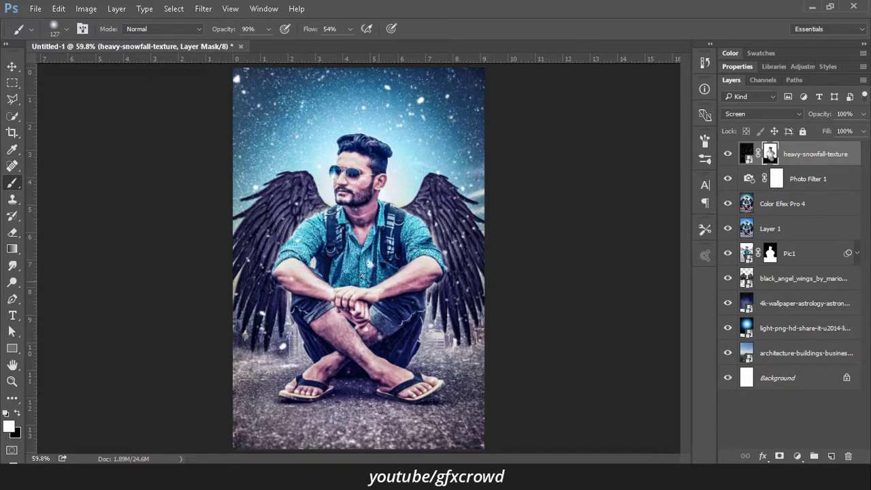
pyautogui.moveTo(350, 29)
pyautogui.mouseDown()
pyautogui.moveTo(355, 44)
pyautogui.moveTo(379, 44)
pyautogui.mouseUp()
pyautogui.moveTo(295, 317); pyautogui.dragTo(305, 341)
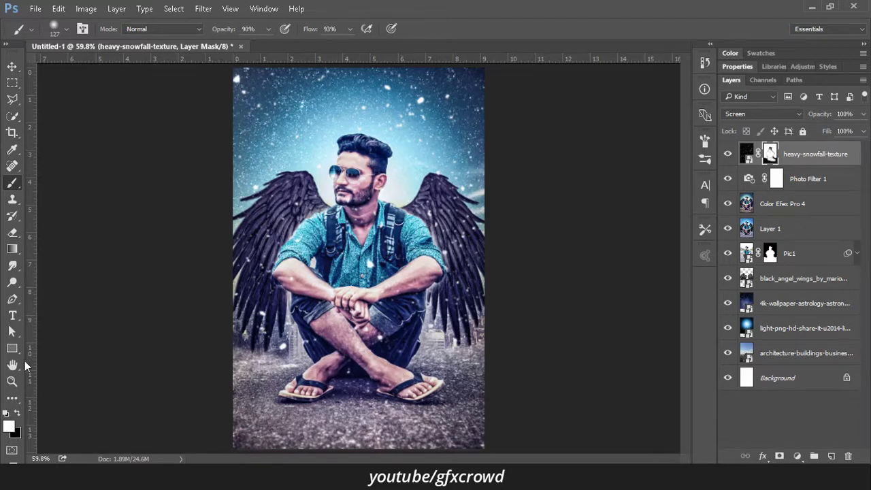
pyautogui.click(17, 413)
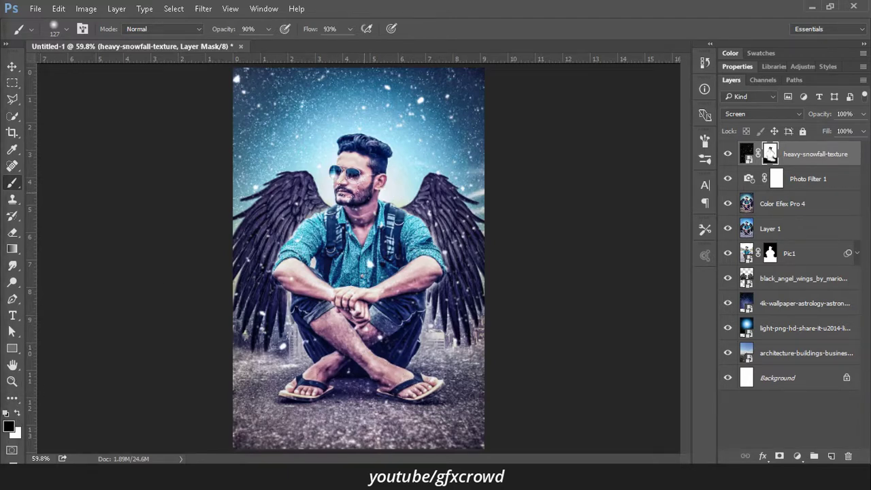